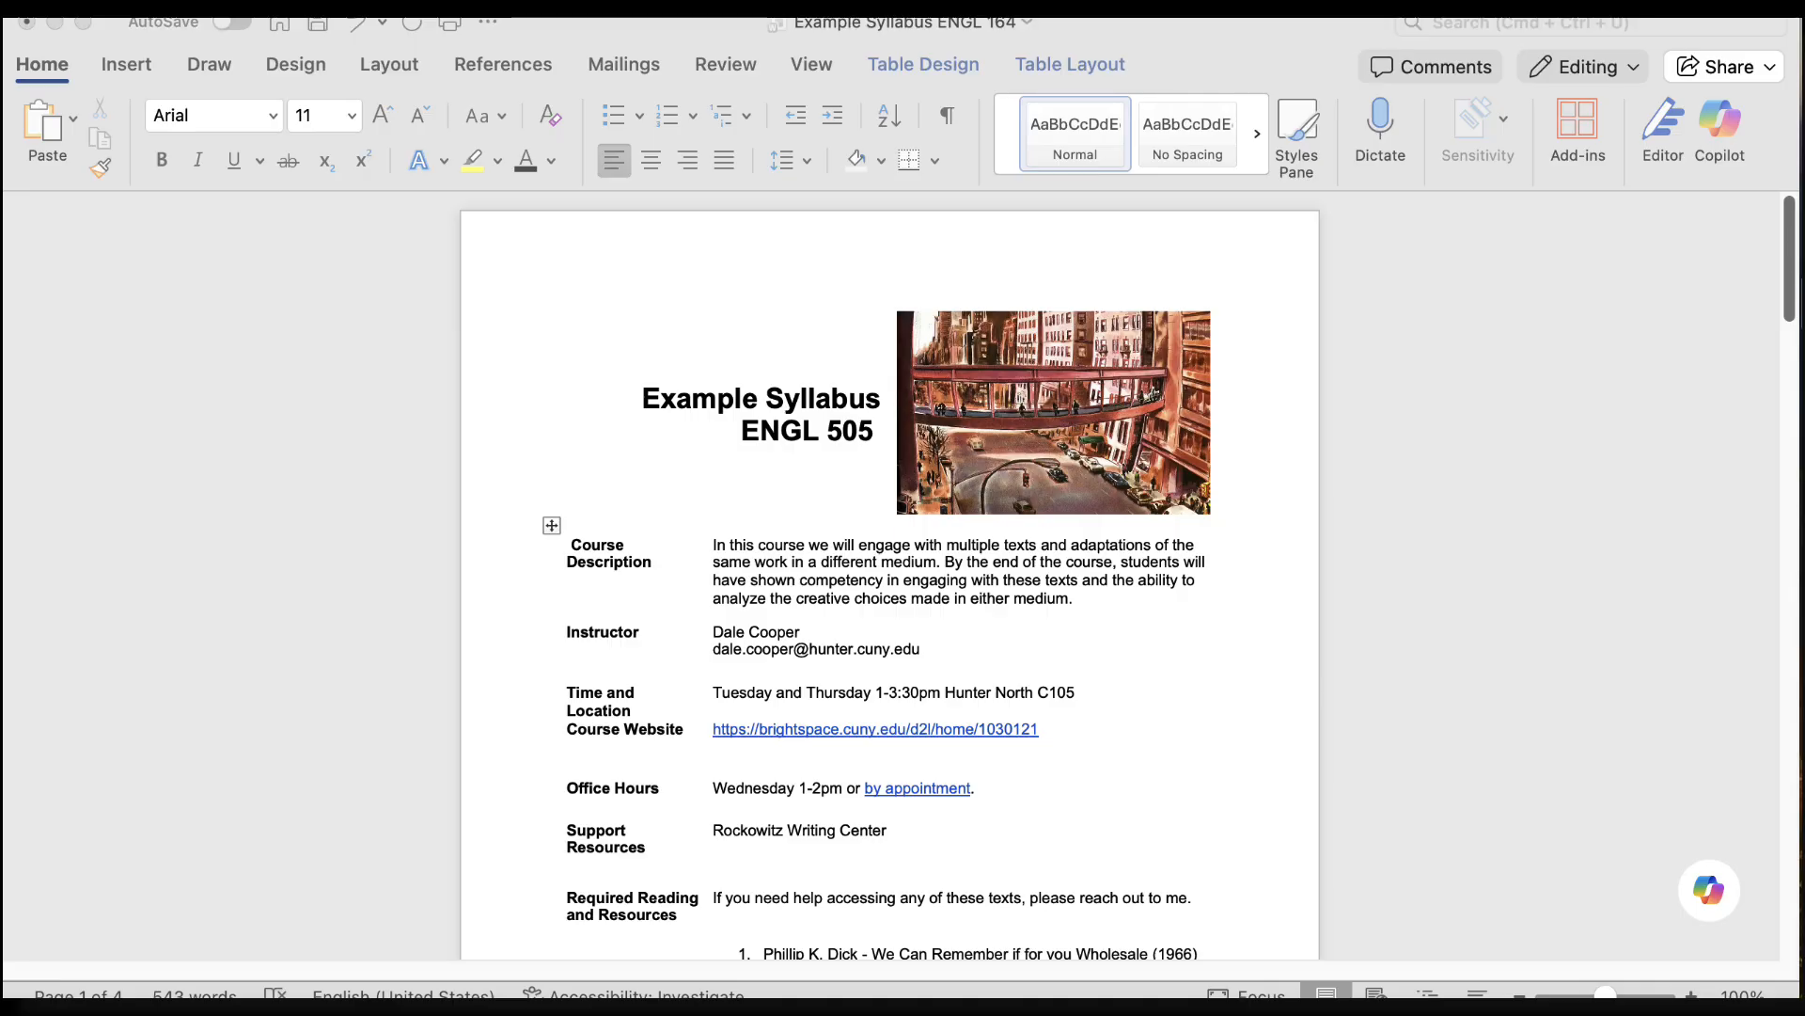
Look through the syllabus's title, section headings, grading table and course calendar to see how it is structured
left_click(1221, 323)
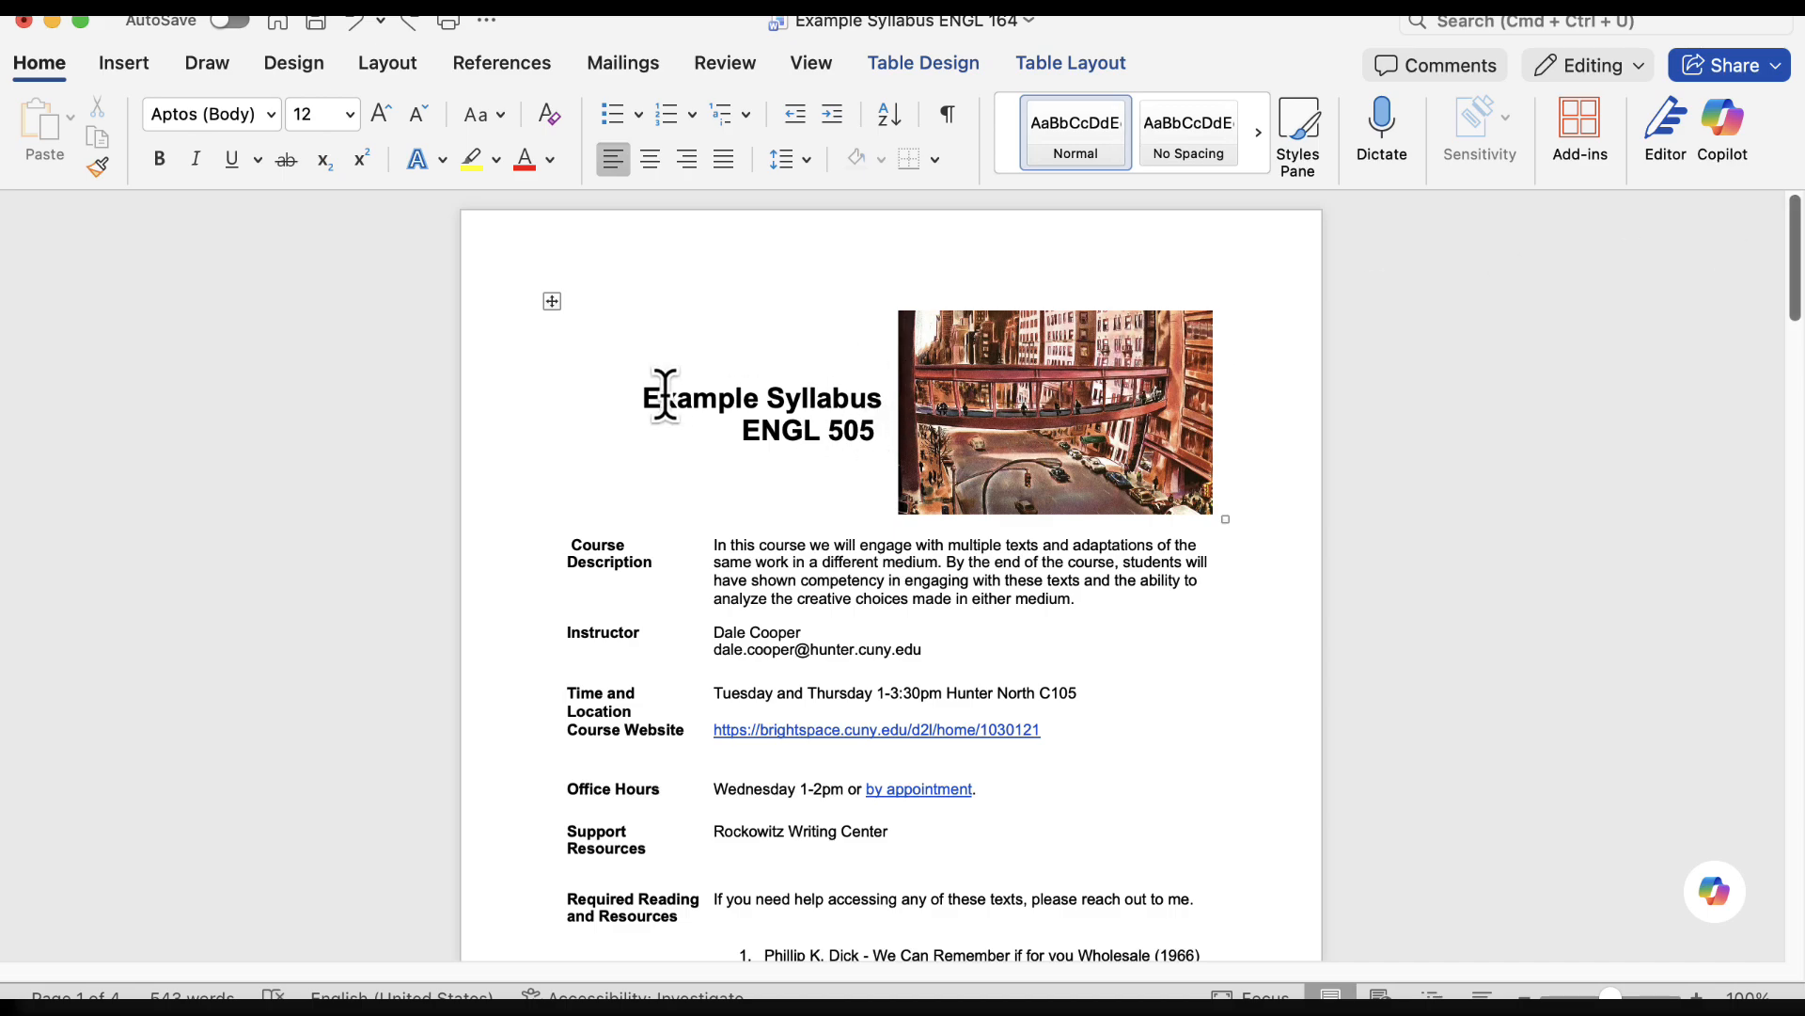
scroll(827, 395, "down", 10)
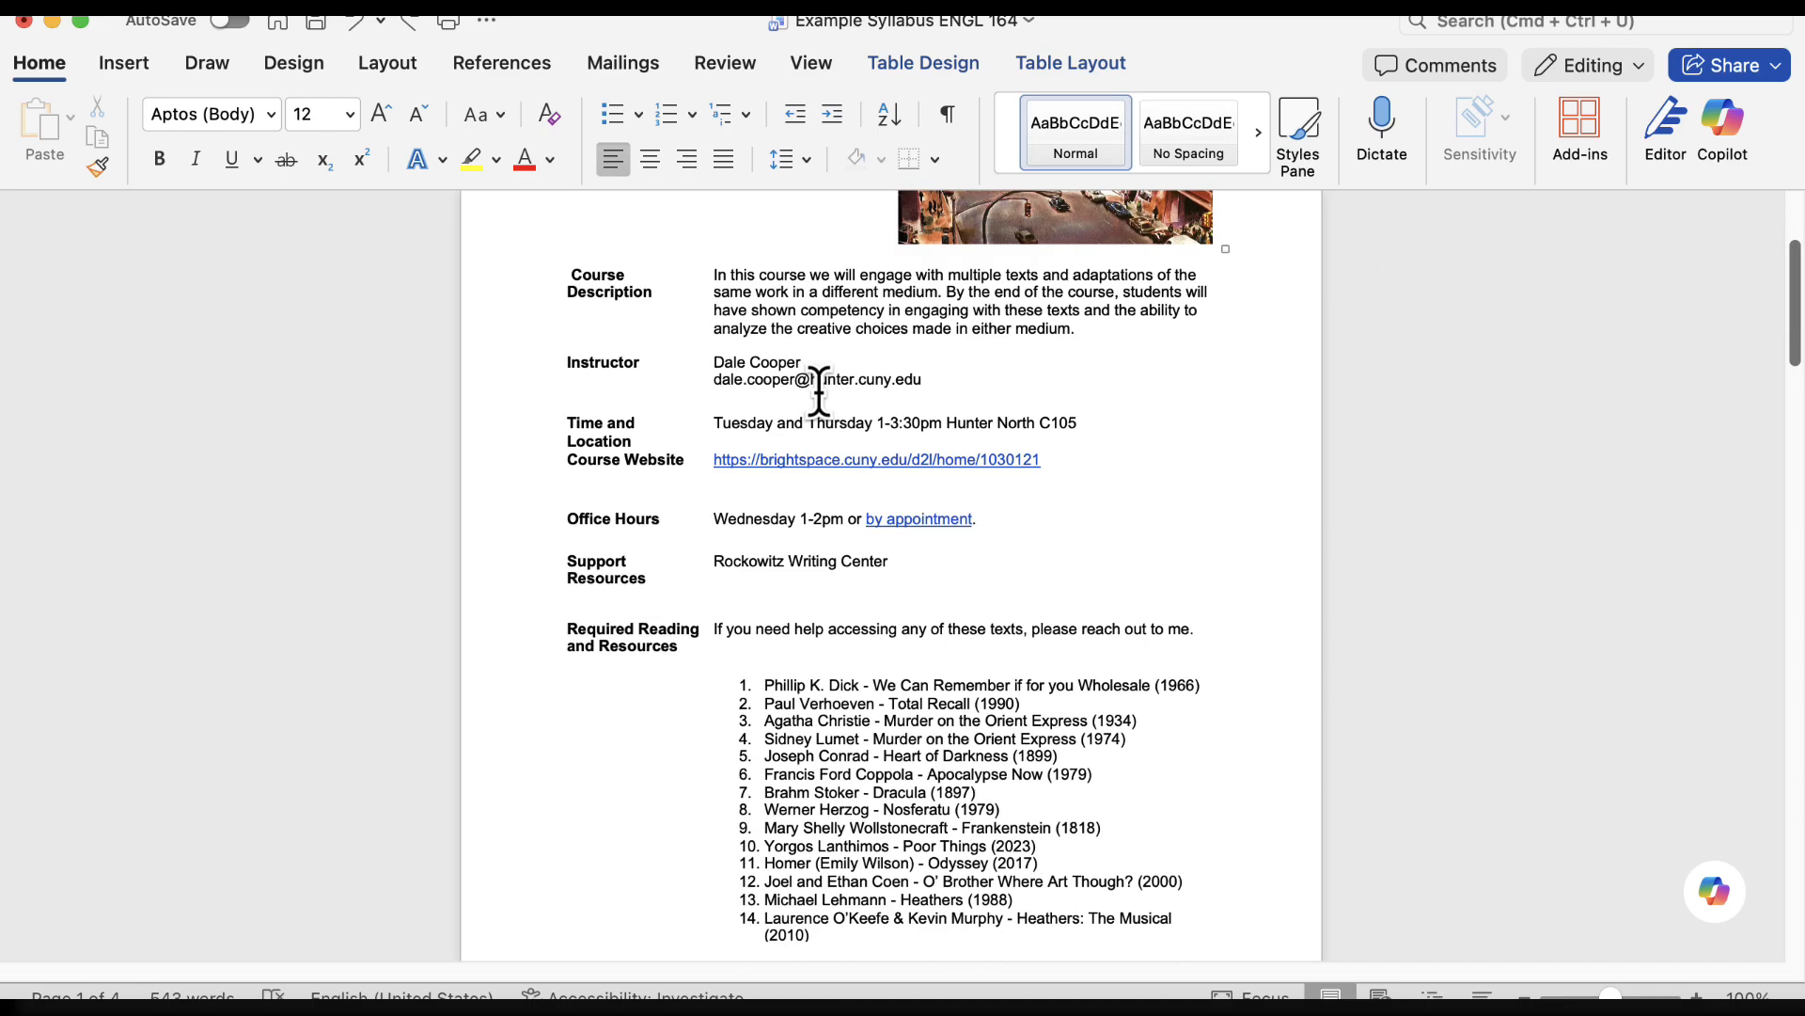
scroll(645, 512, "down", 3)
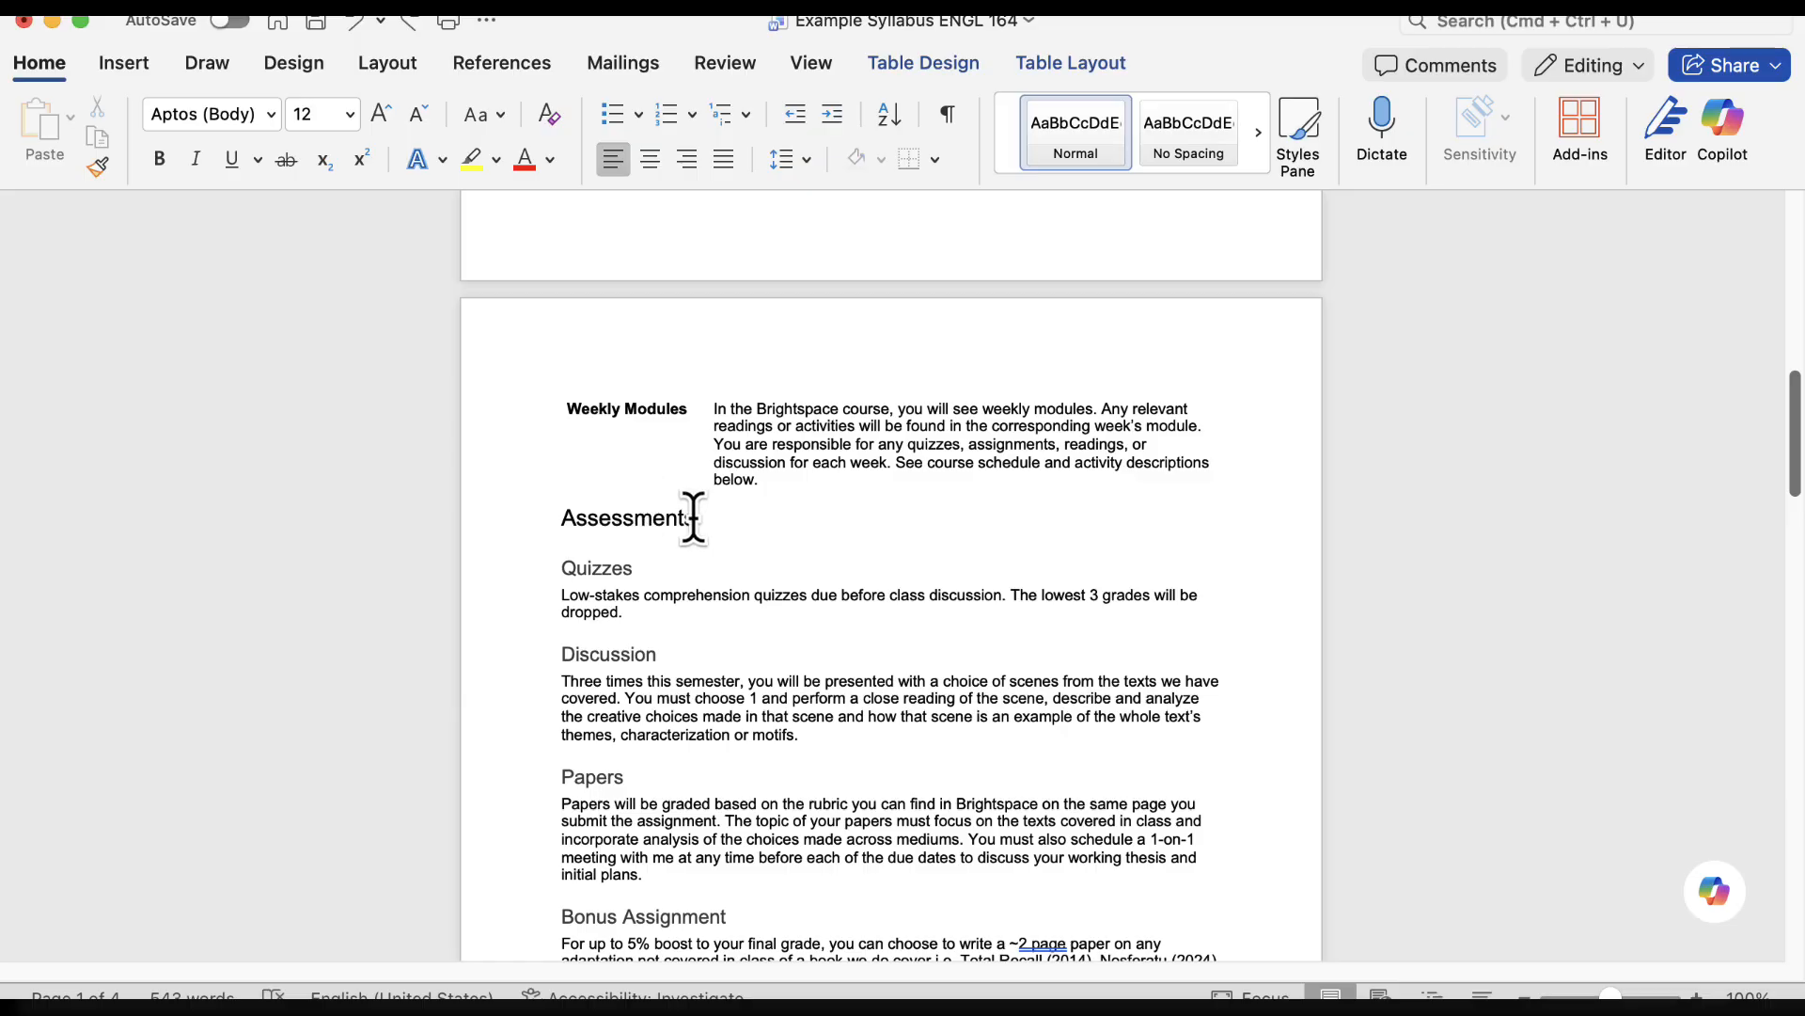
scroll(702, 516, "down", 4)
scroll(618, 672, "down", 8)
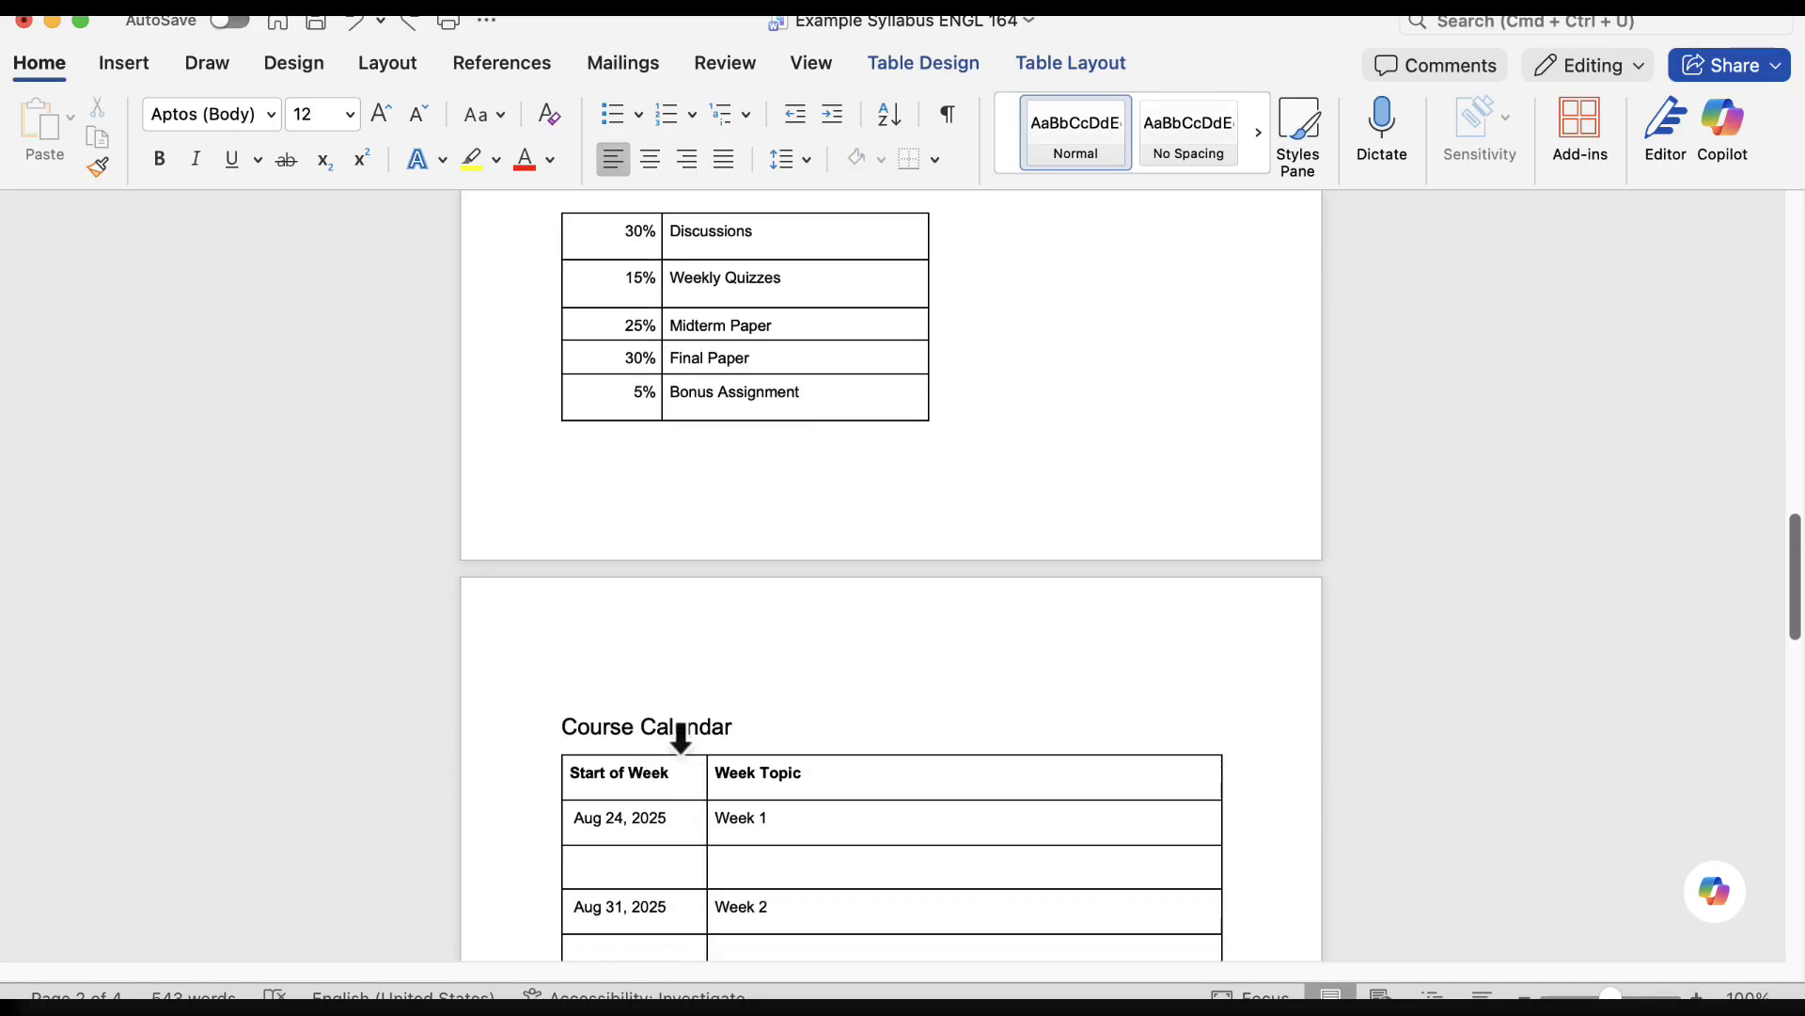
scroll(741, 726, "up", 20)
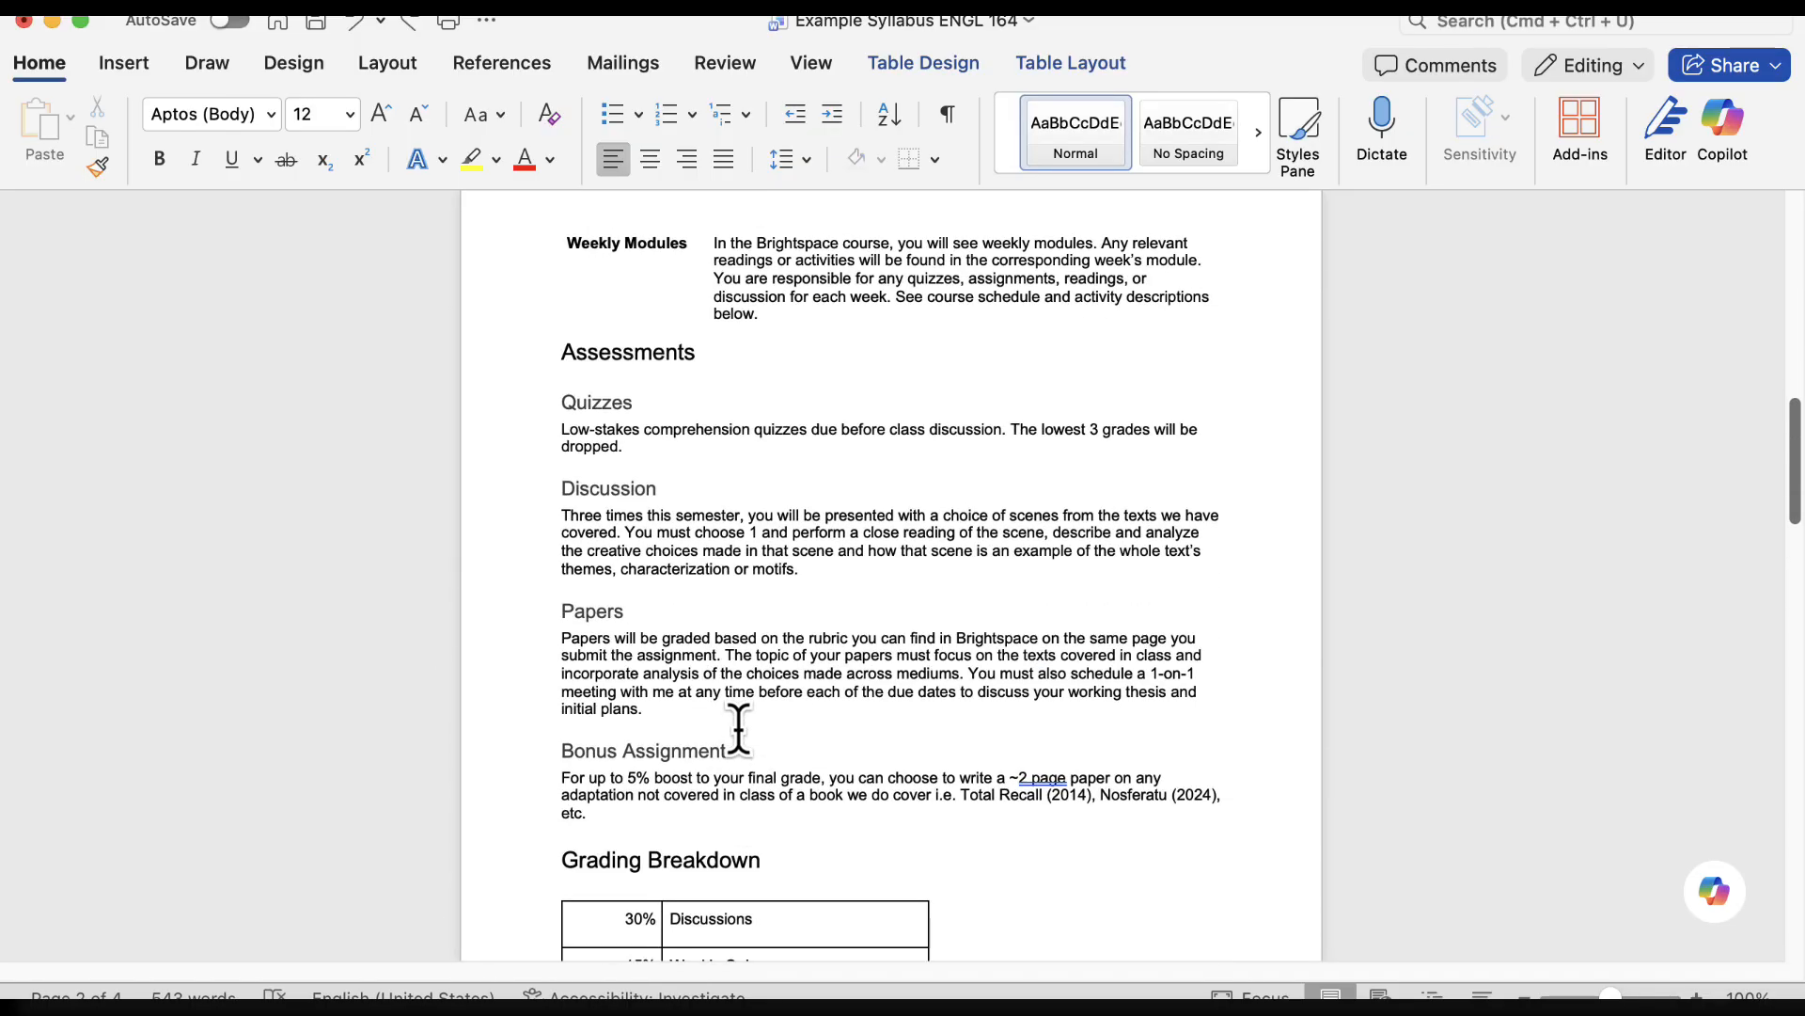
scroll(737, 726, "up", 1)
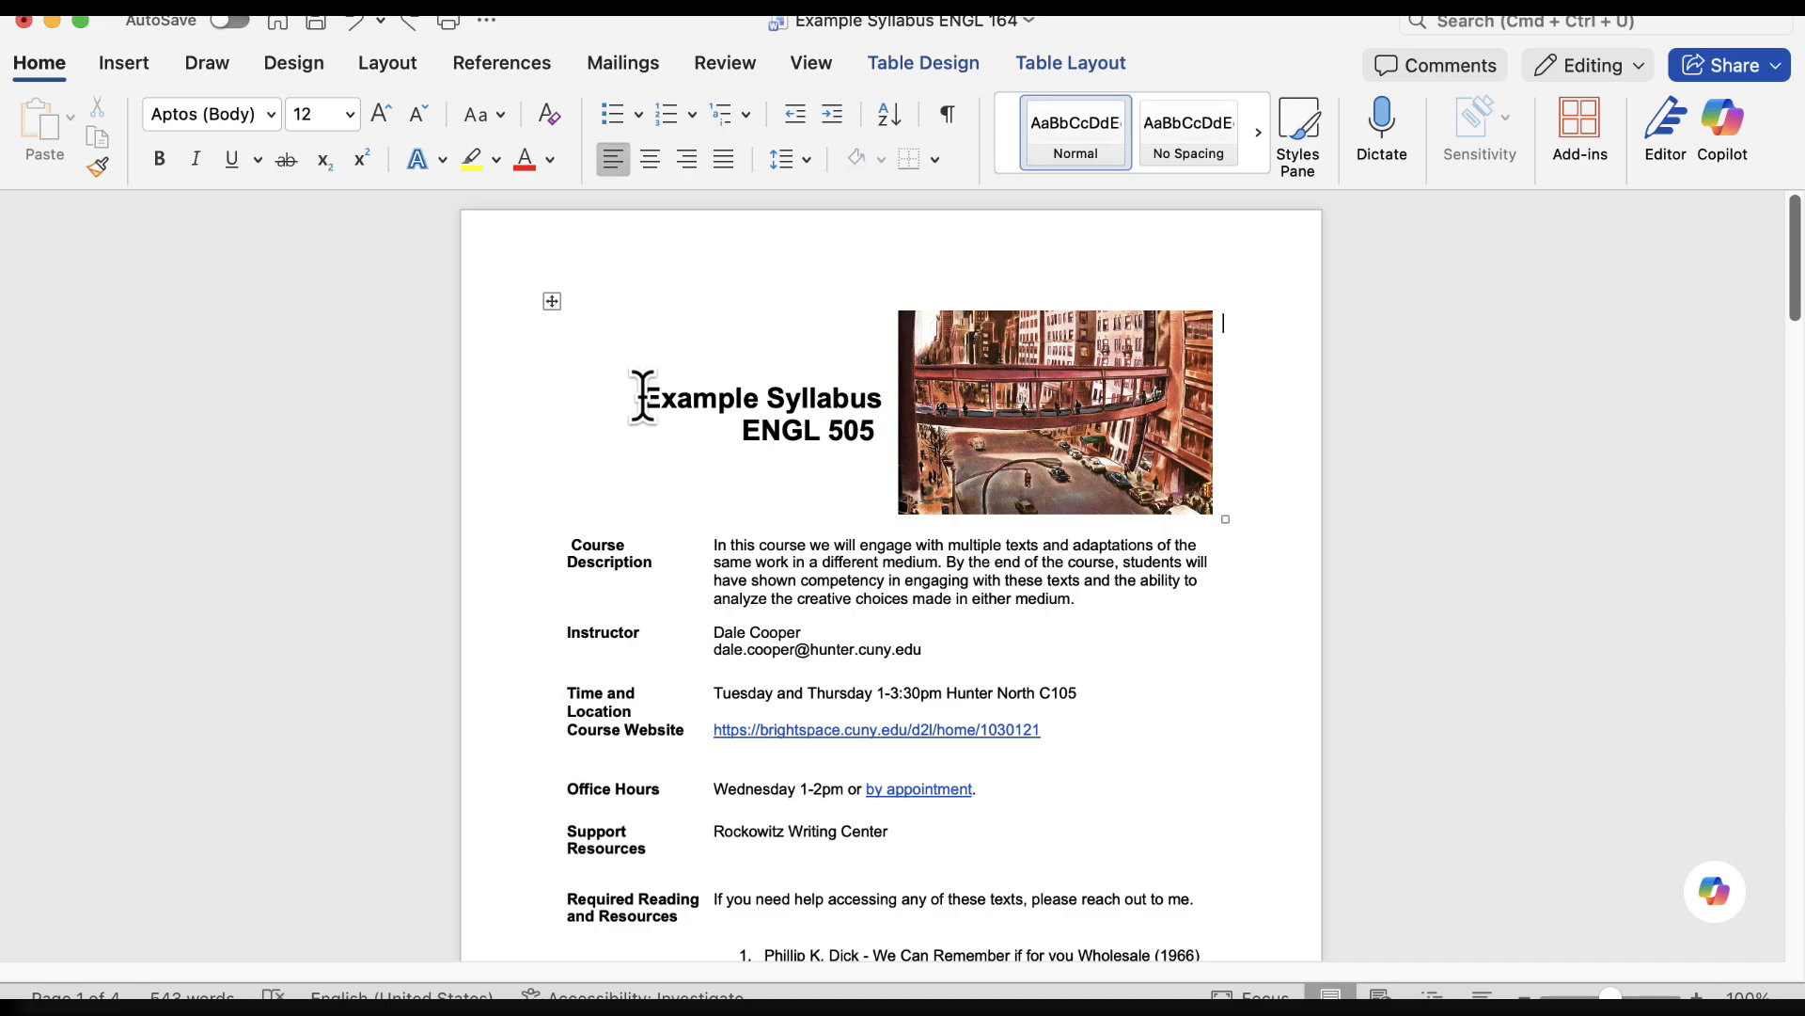
Try the default Heading 1 style on the title "Example Syllabus ENGL 505" and undo it
left_click_drag(643, 395, 869, 436)
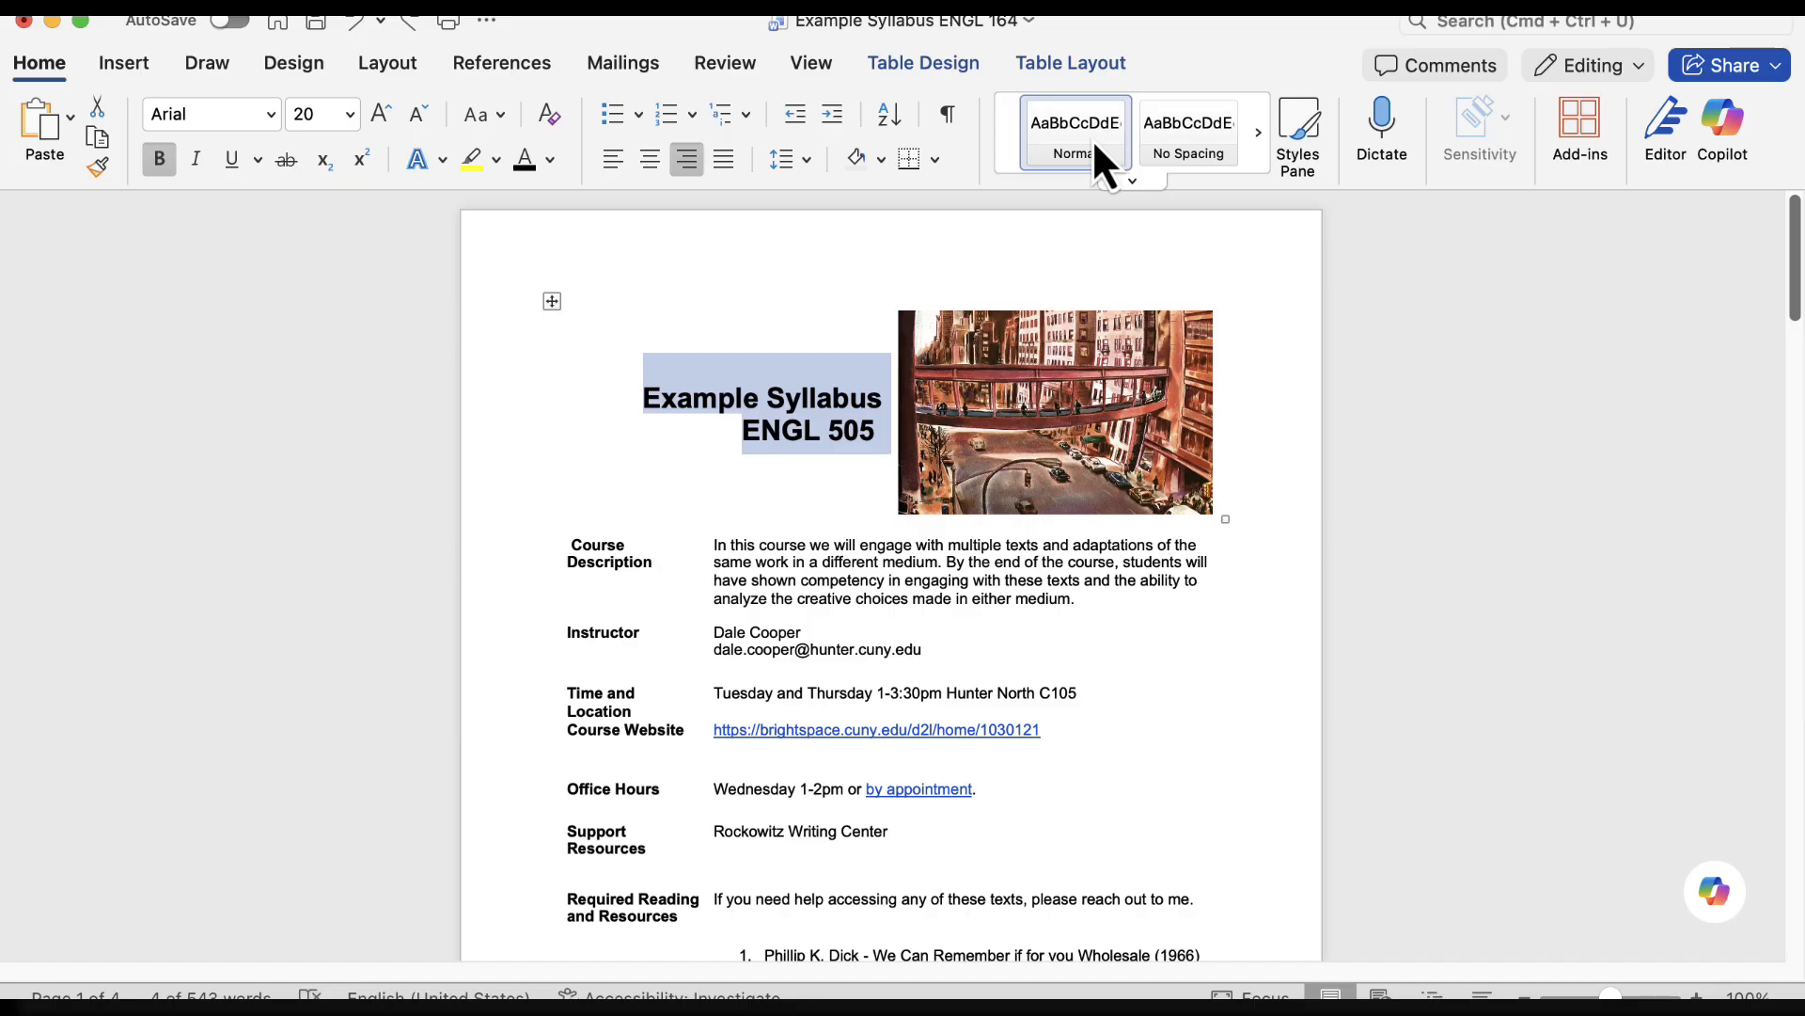
left_click(1259, 134)
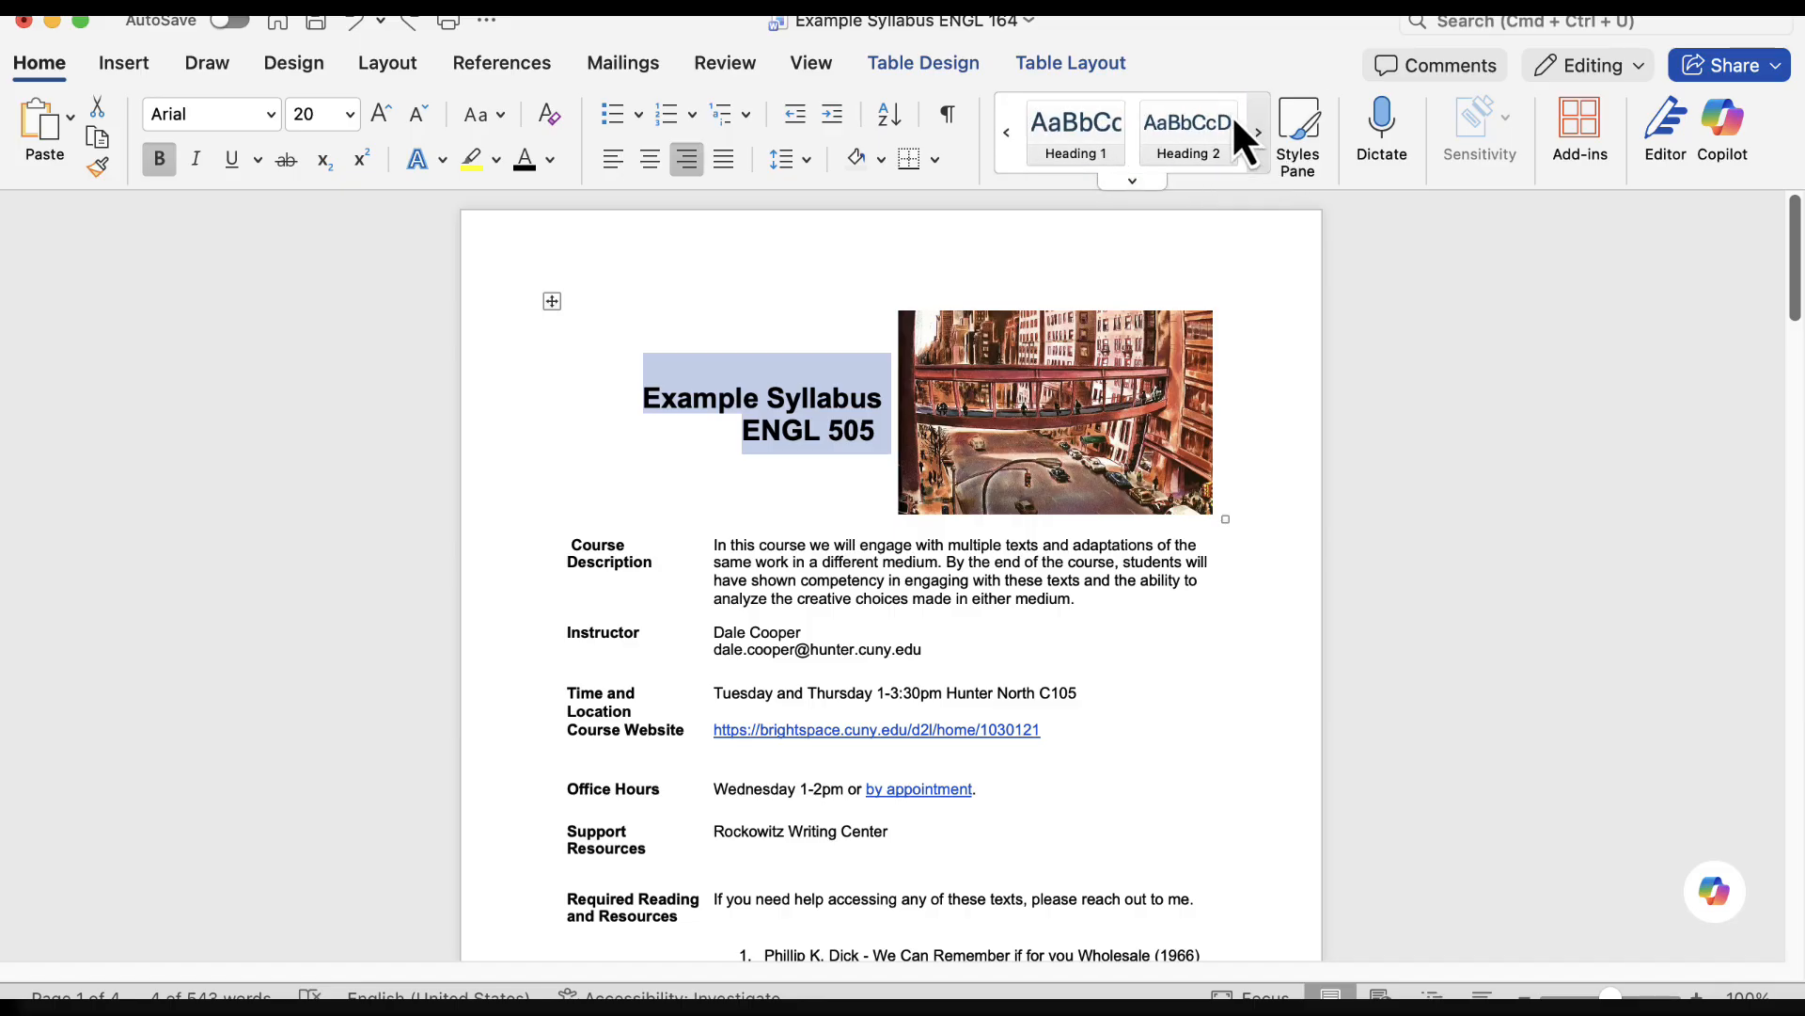
left_click(1073, 140)
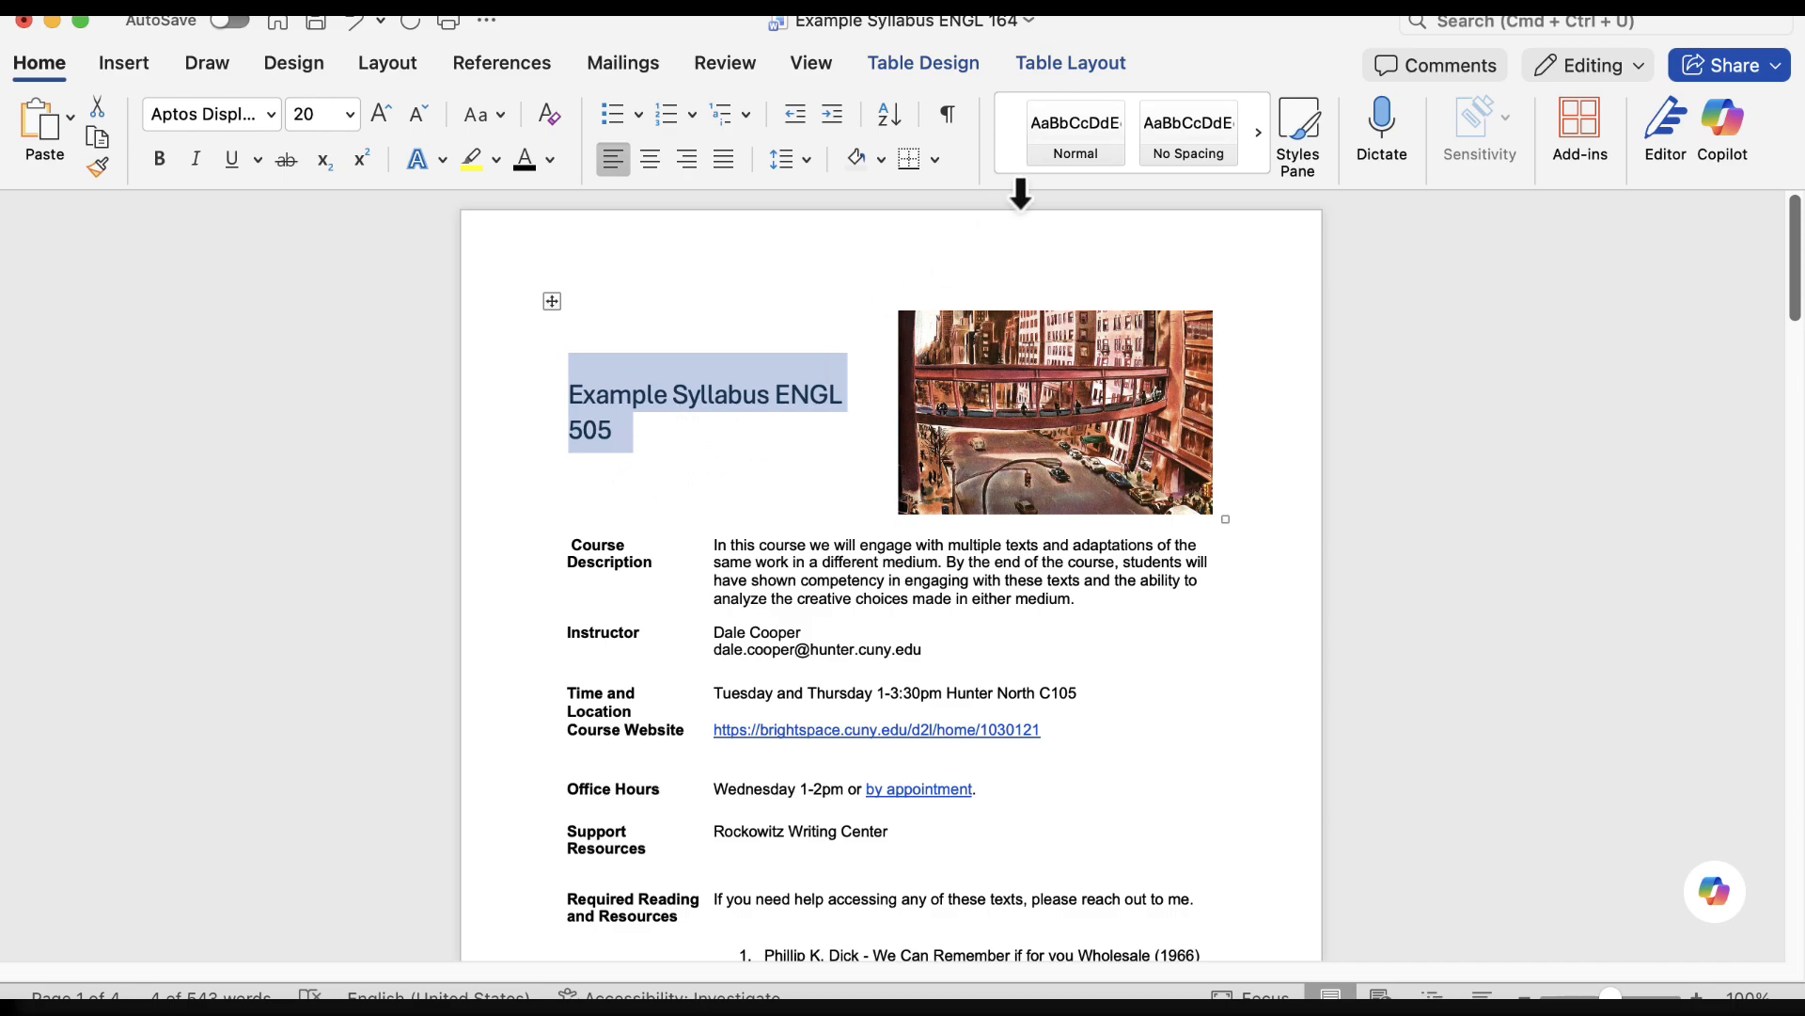
left_click(1260, 136)
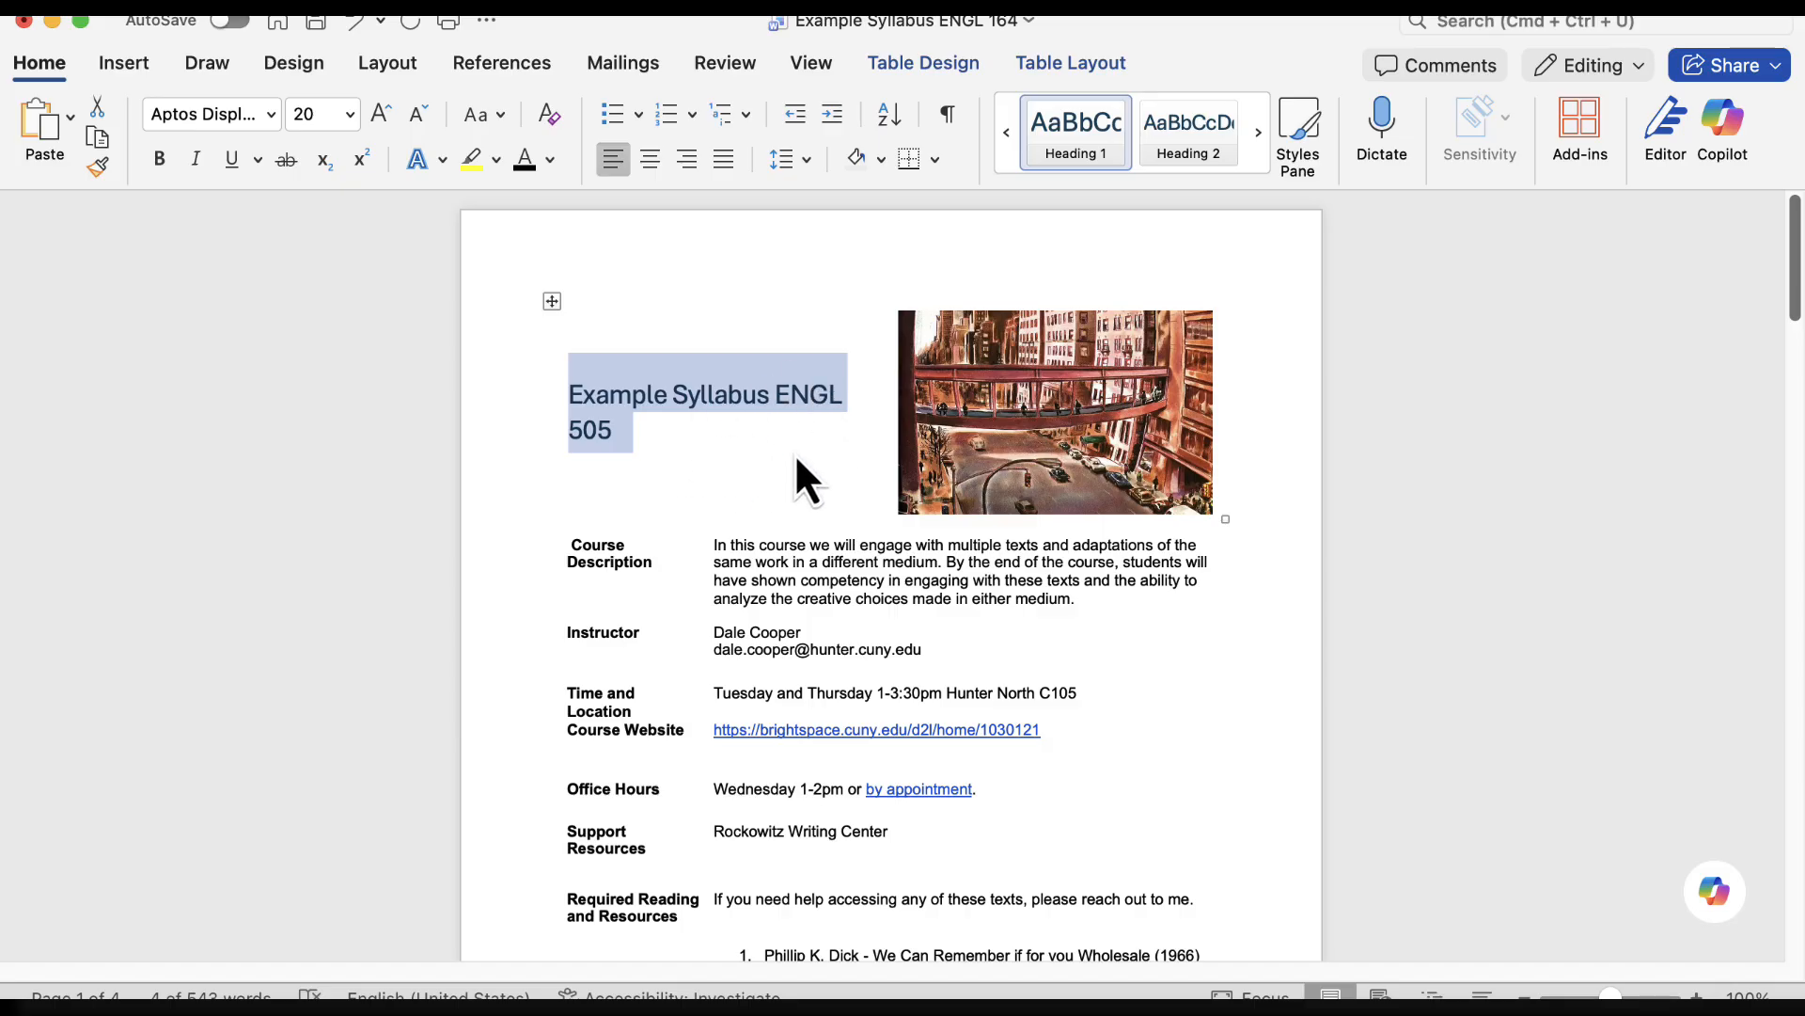
key("super+z")
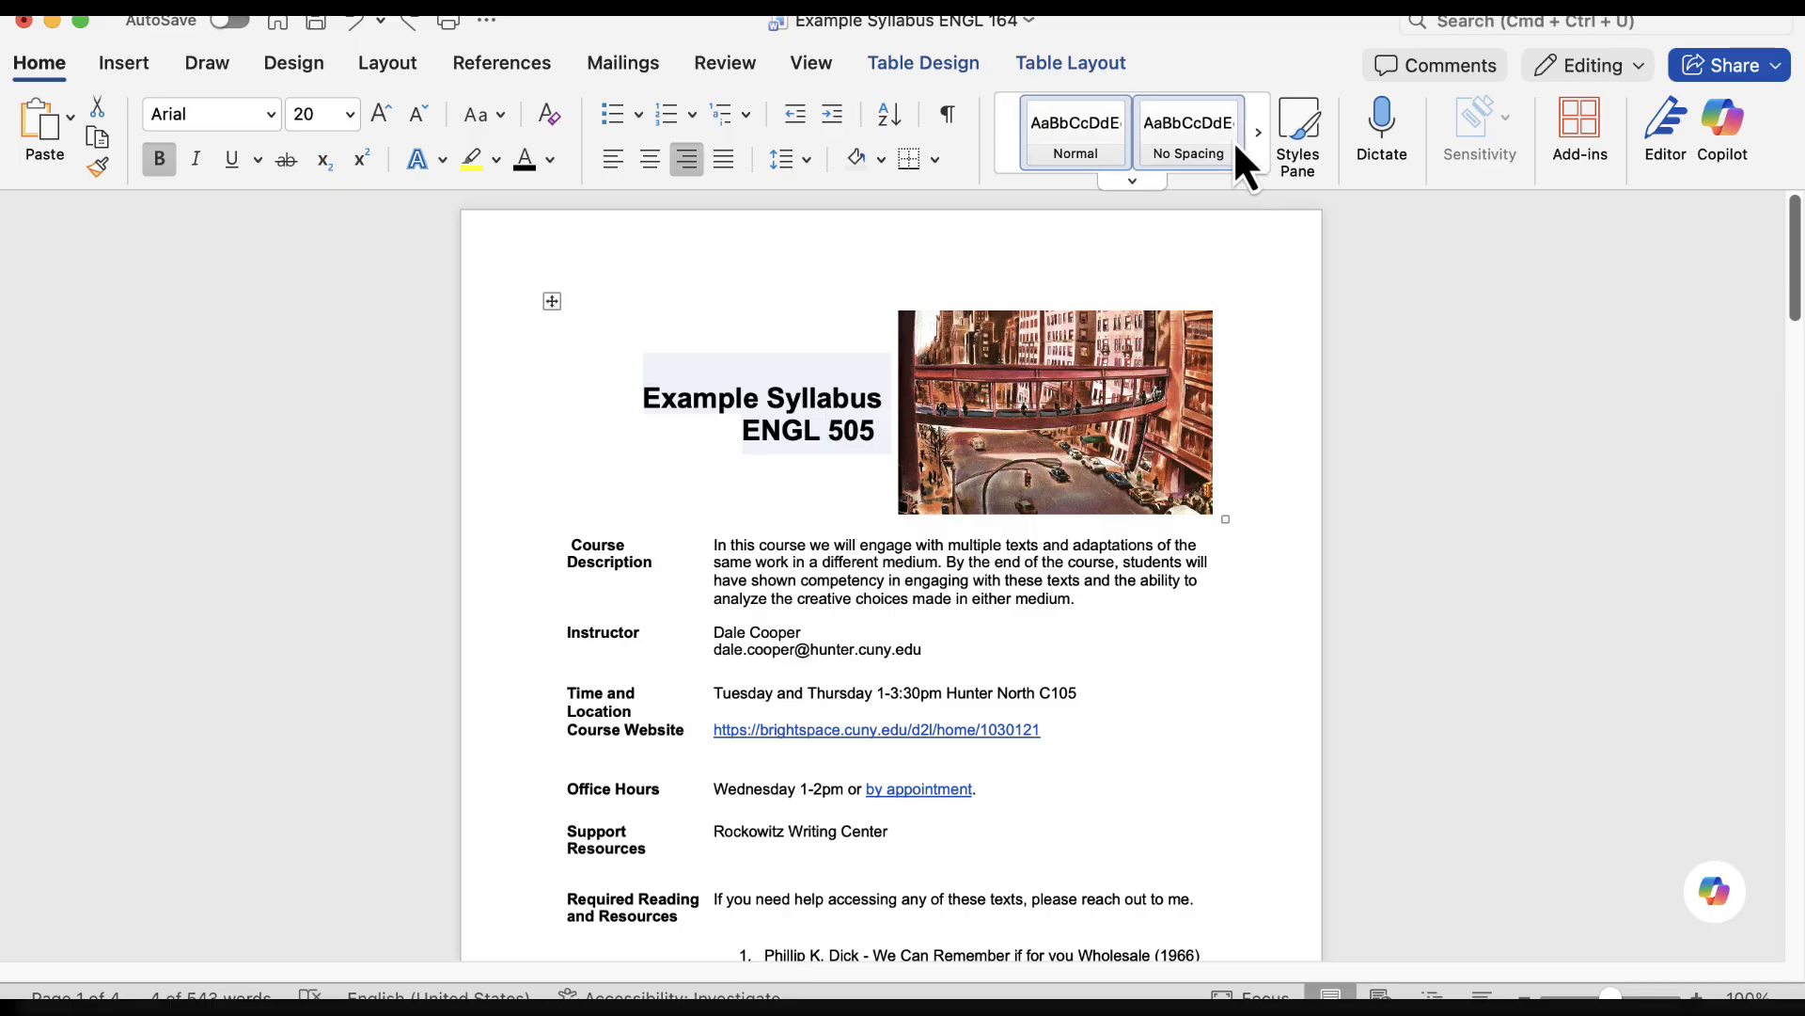
Update the Heading 1 style to match the formatting of the title "Example Syllabus ENGL 505" and apply it to the title
left_click(1259, 137)
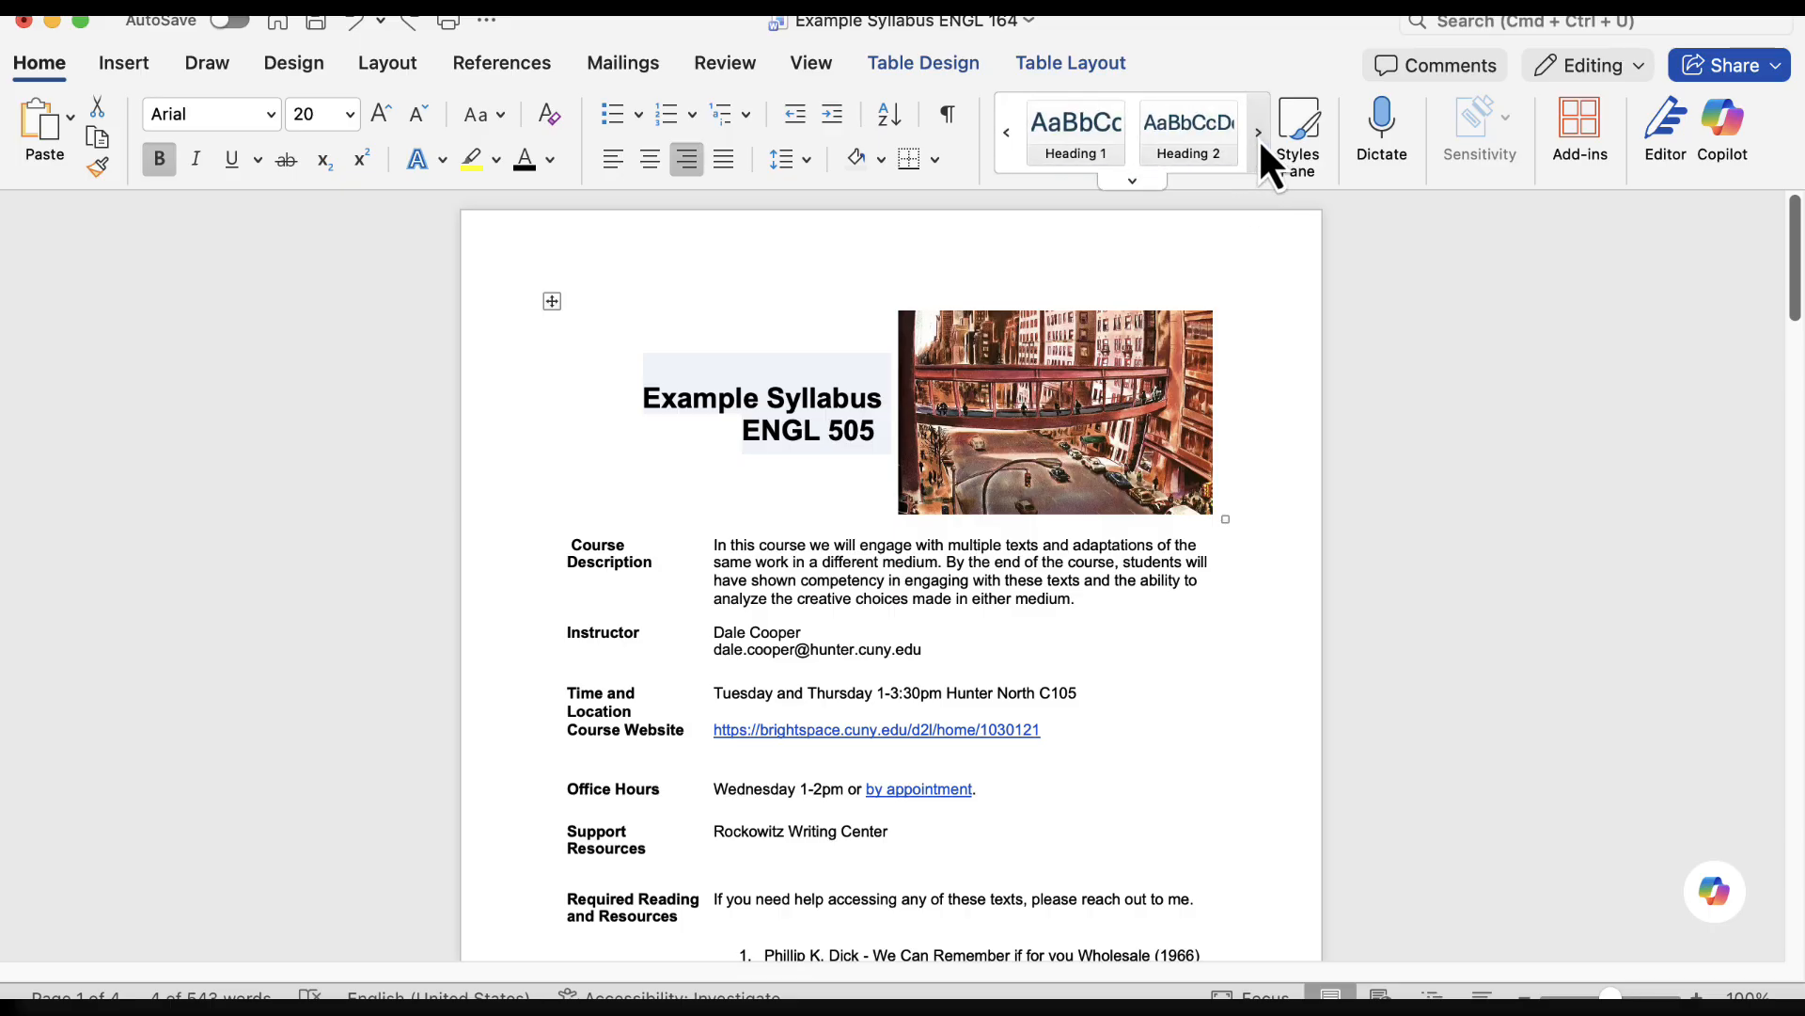
right_click(1081, 137)
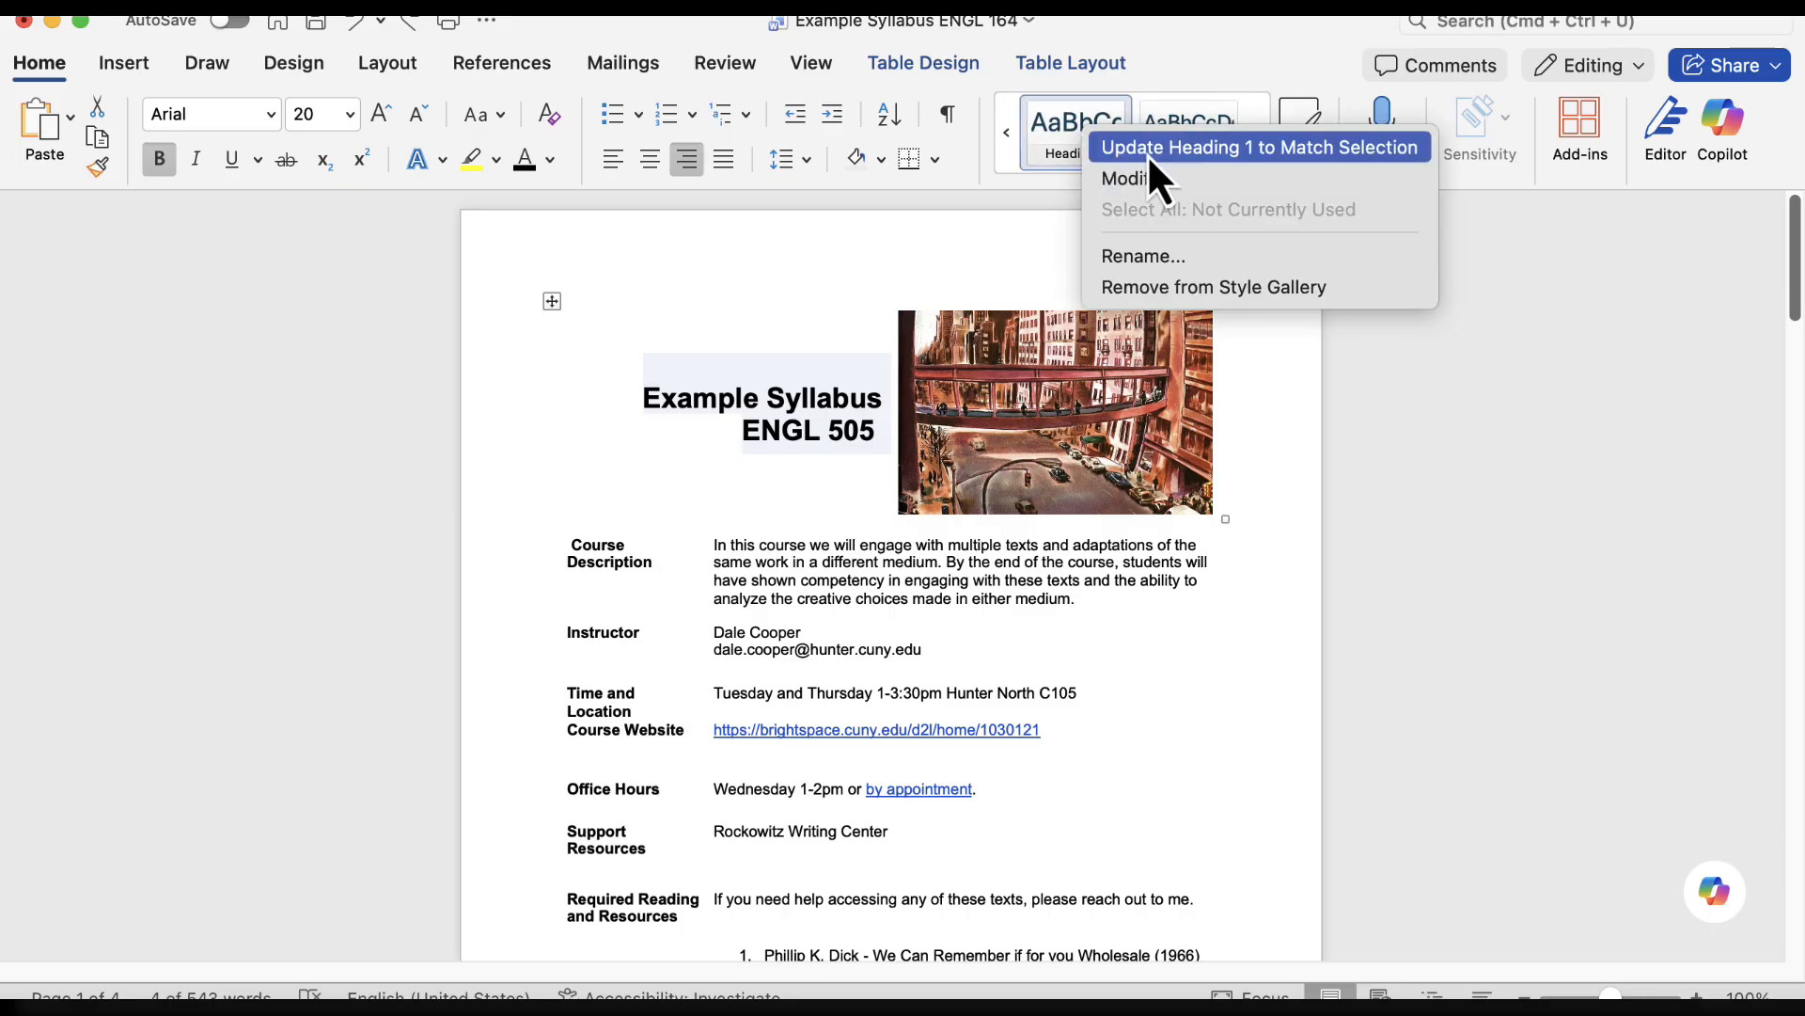
left_click(1290, 148)
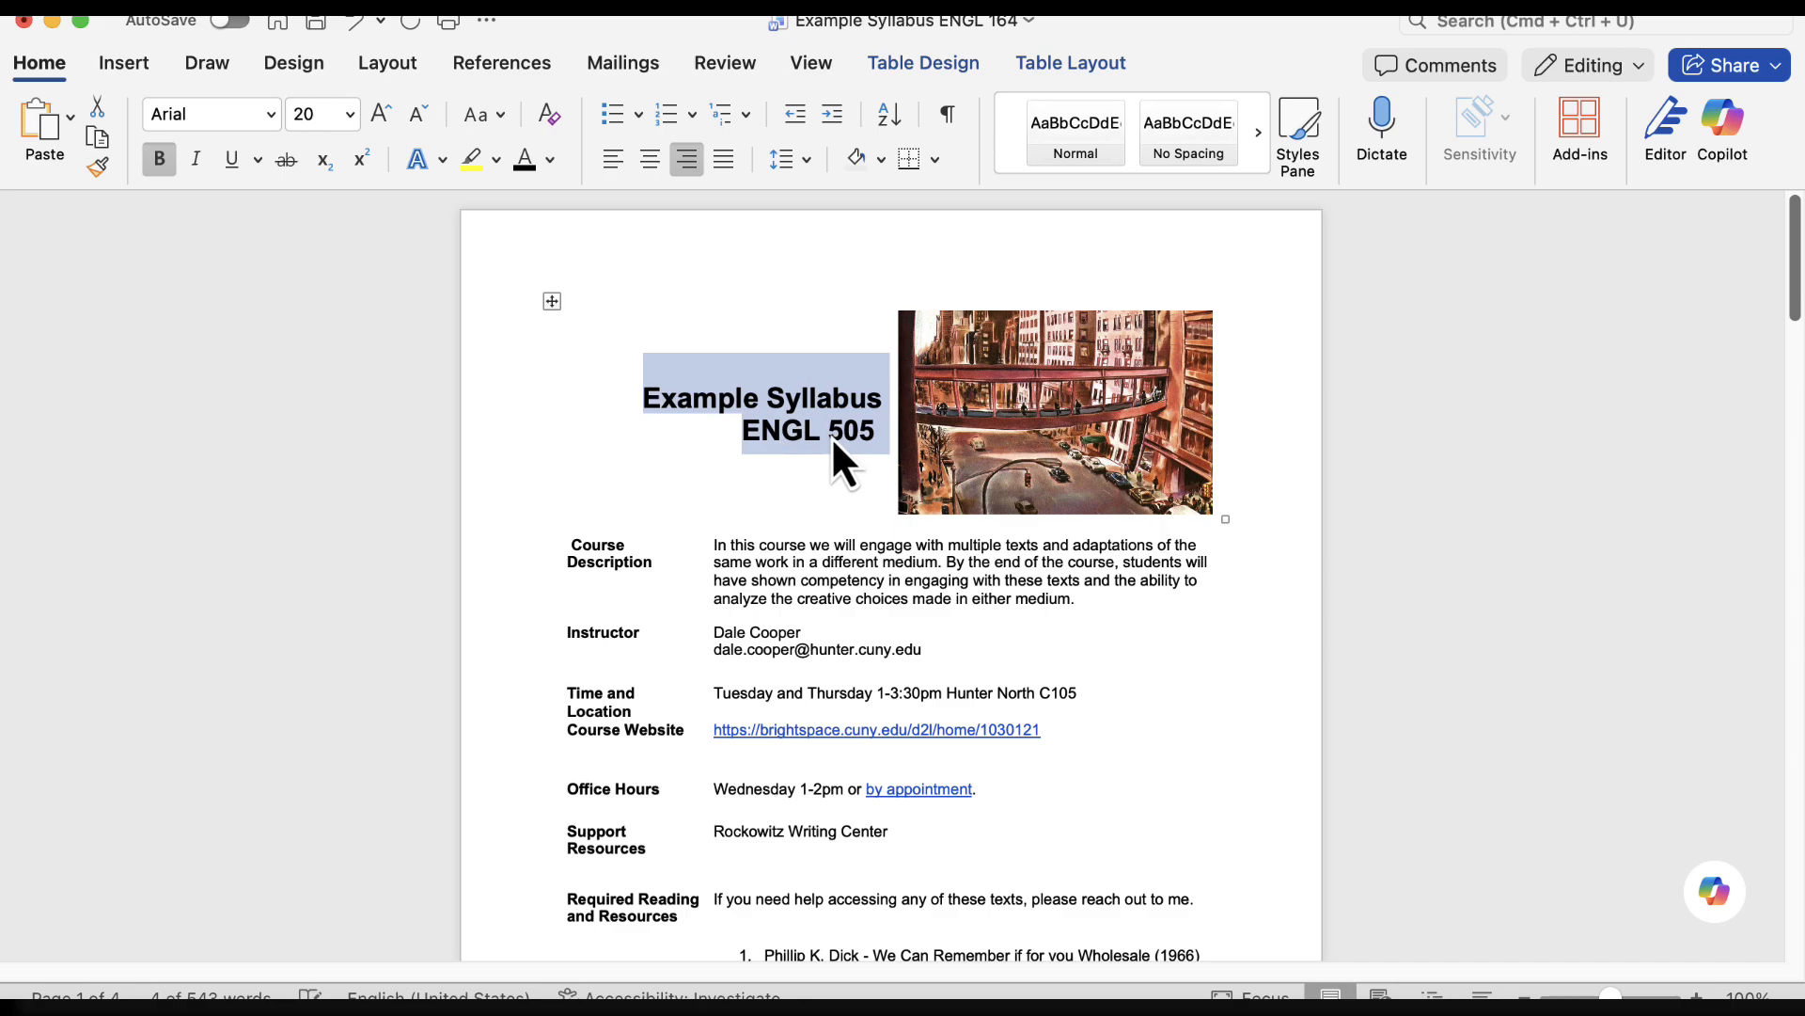
left_click(1259, 133)
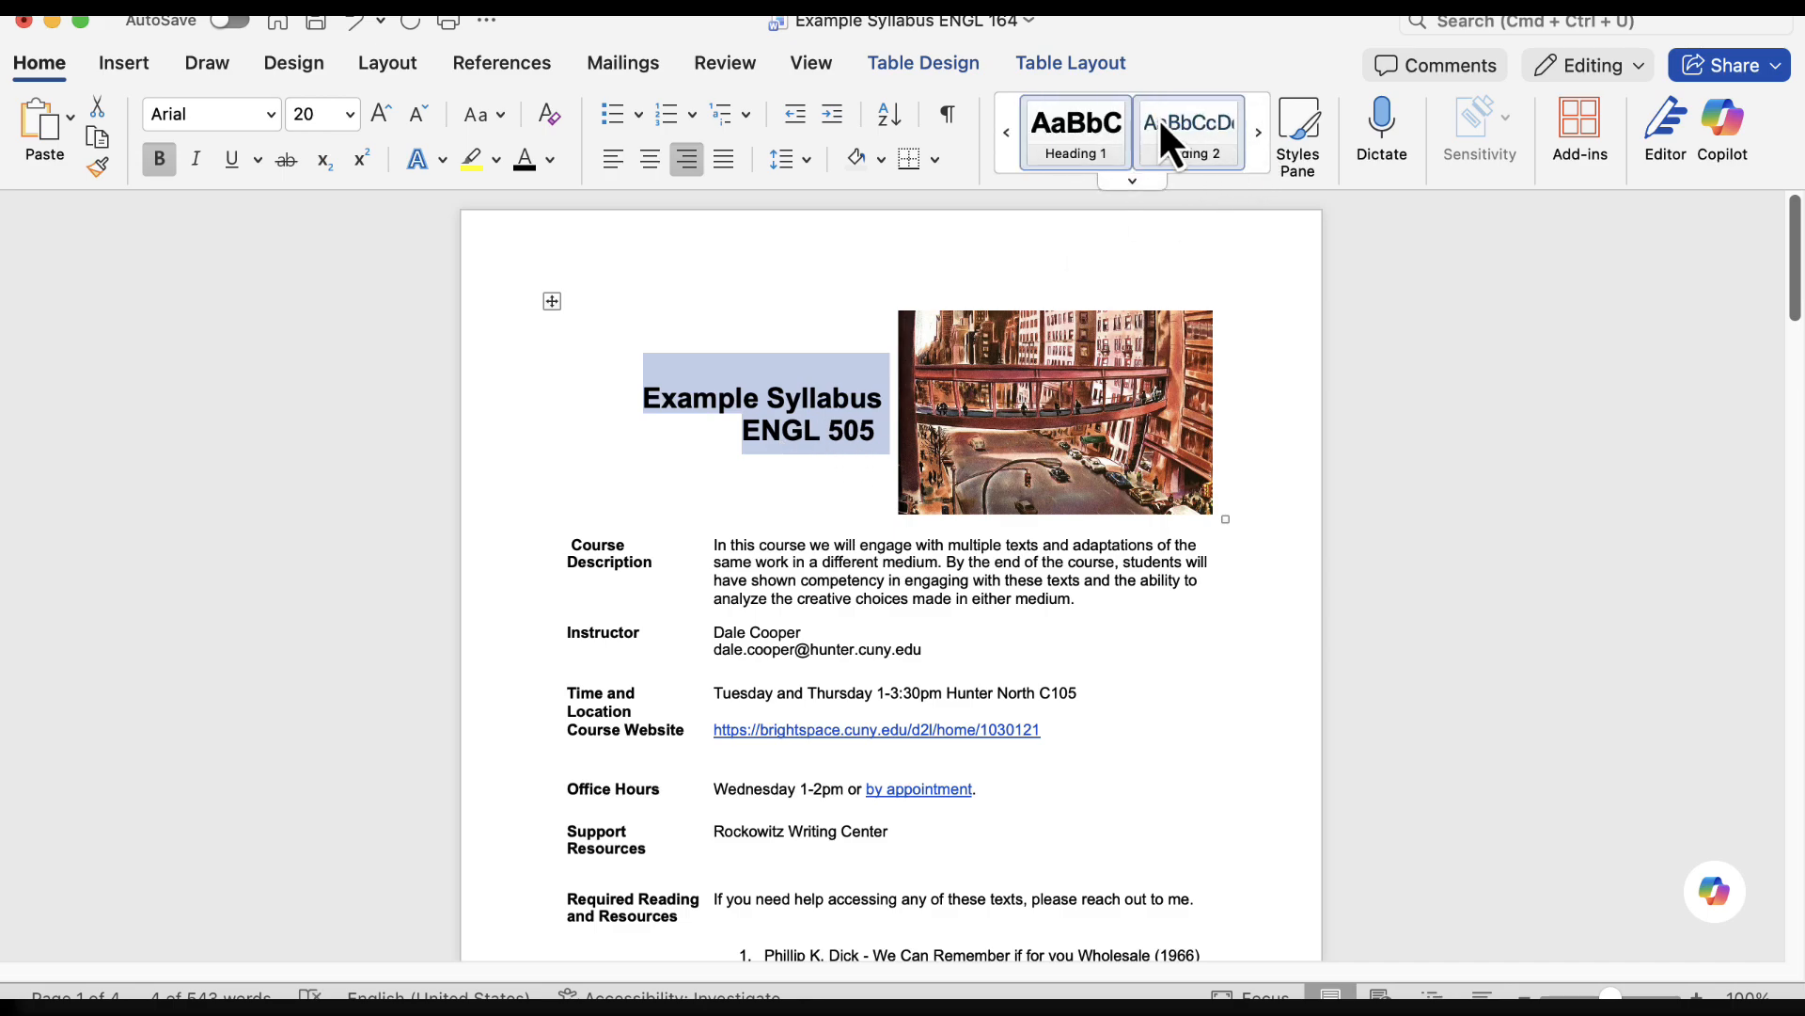
left_click(1089, 149)
left_click(1258, 136)
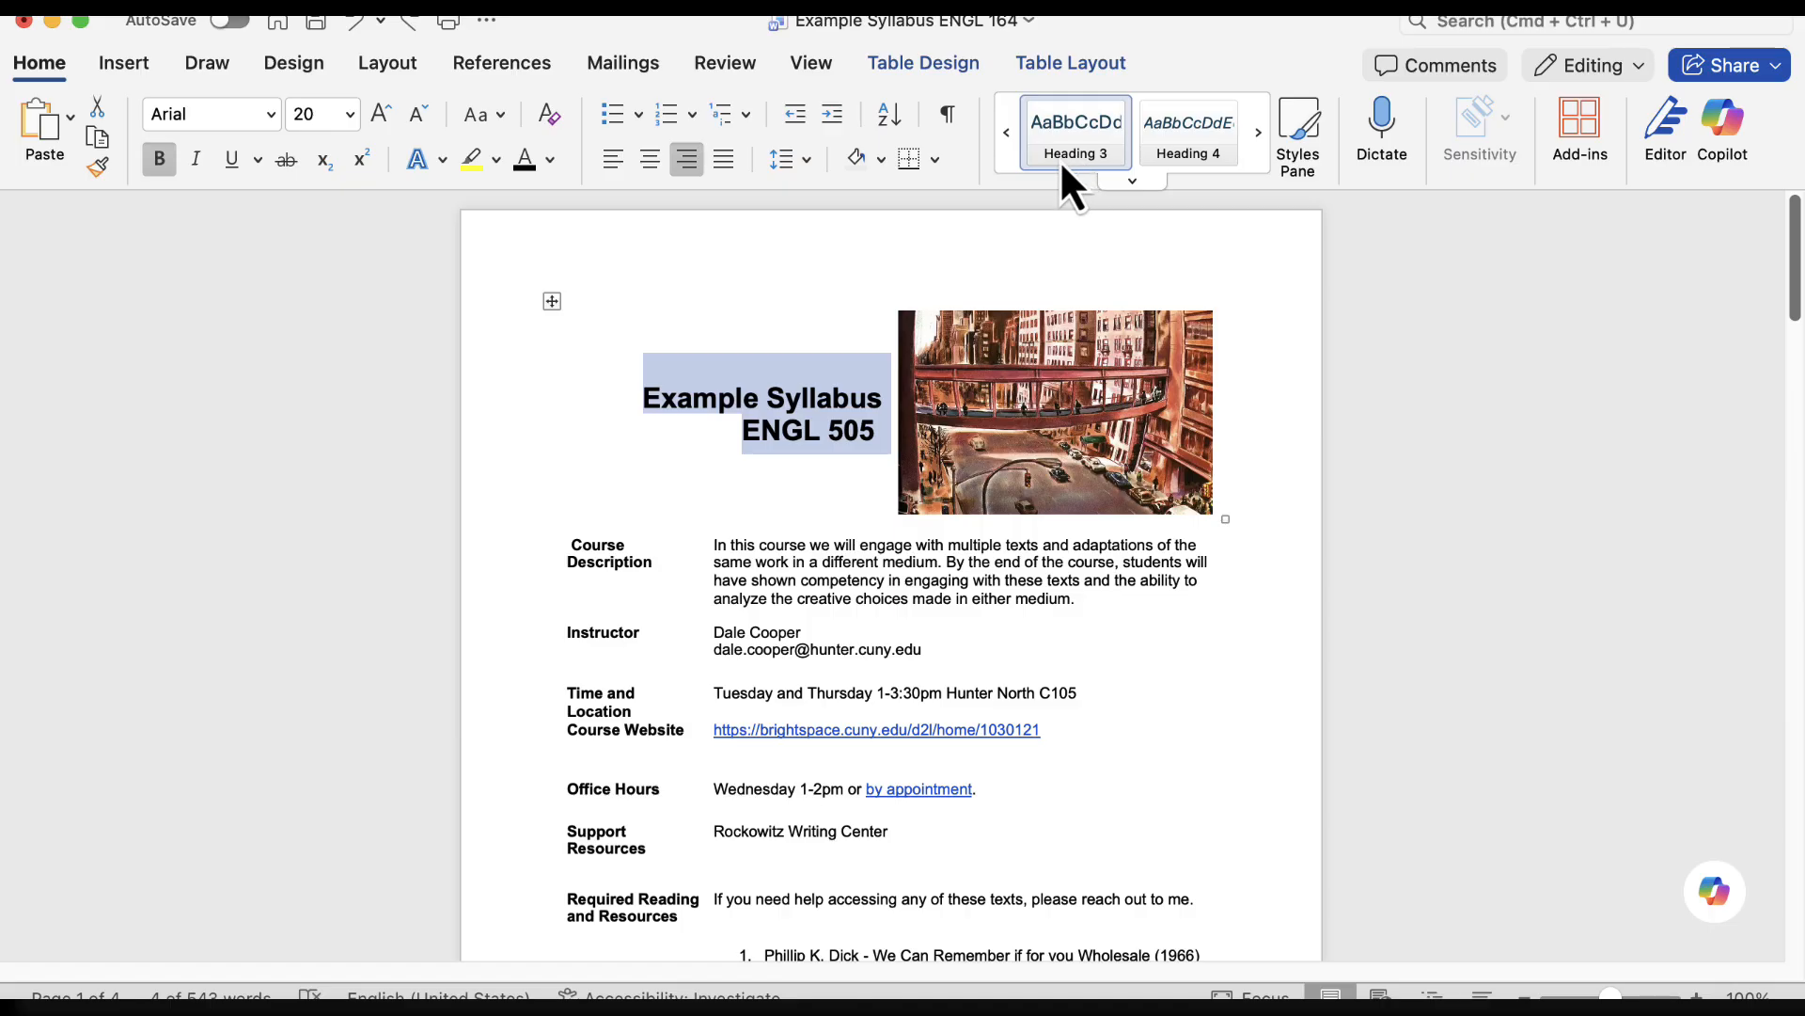
left_click(1006, 143)
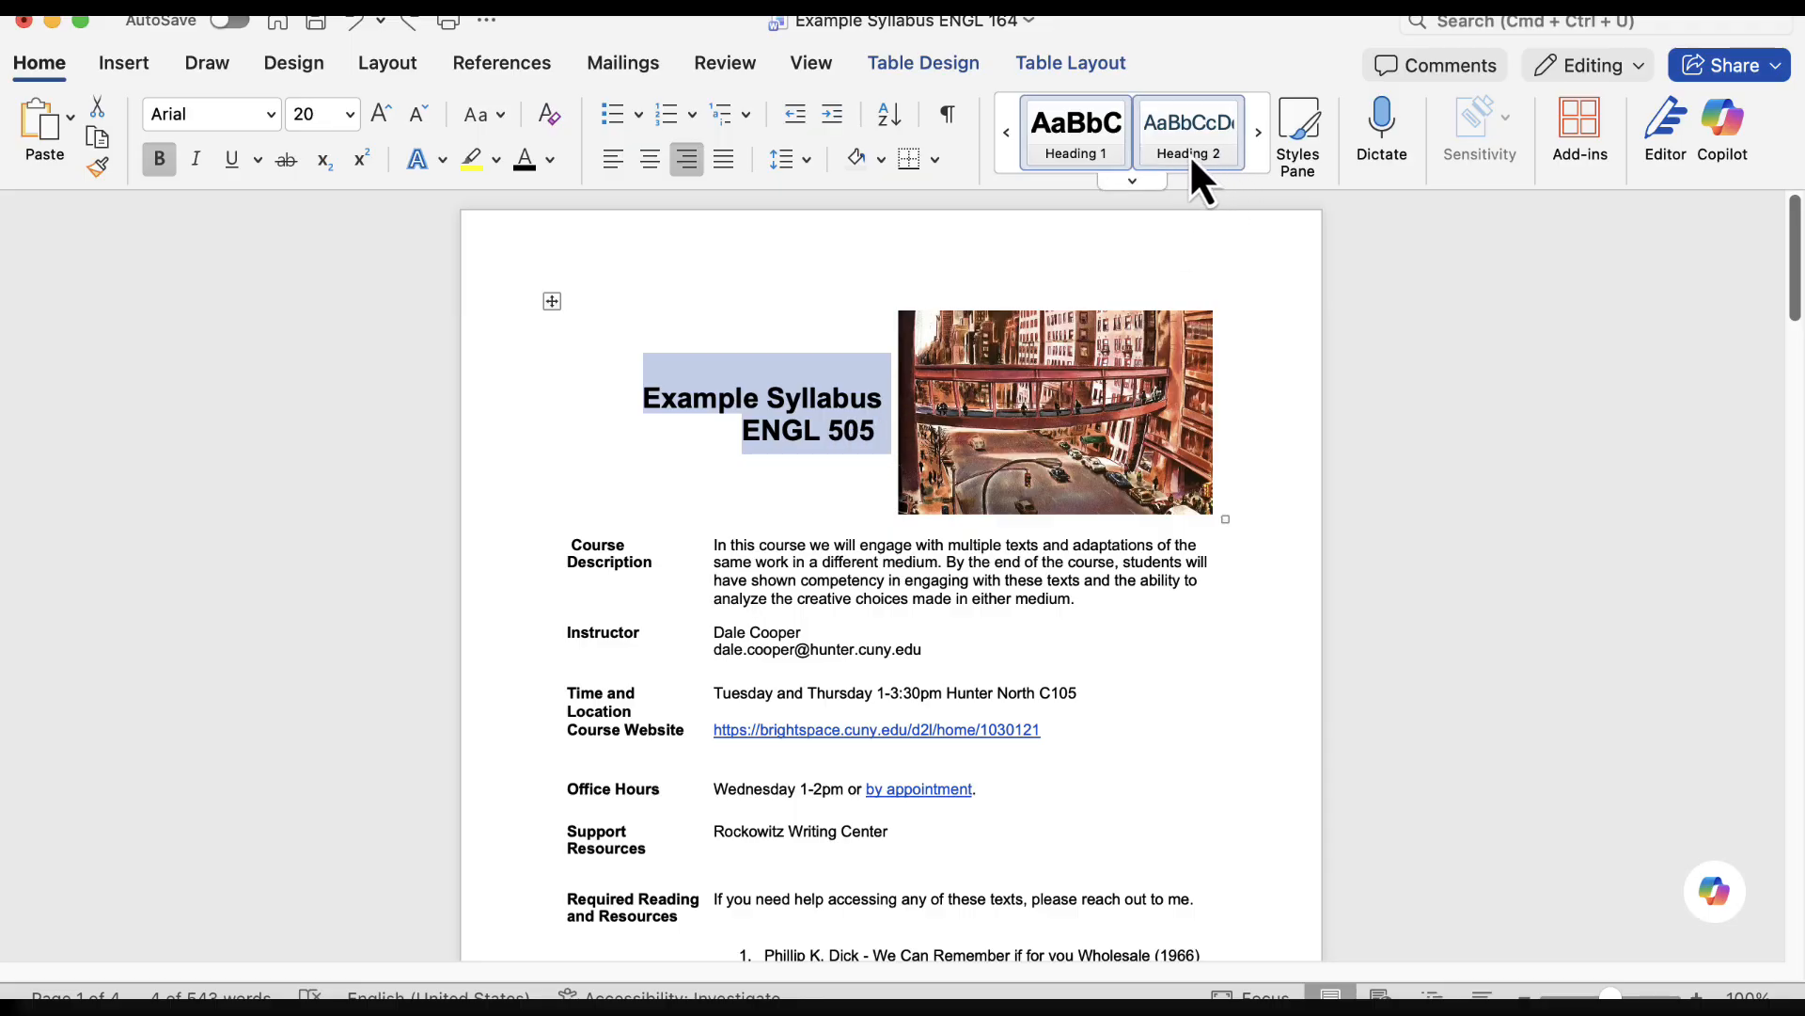
Update the Heading 2 style to match the formatting of the "Assessments" section heading
scroll(963, 425, "down", 10)
scroll(969, 428, "down", 5)
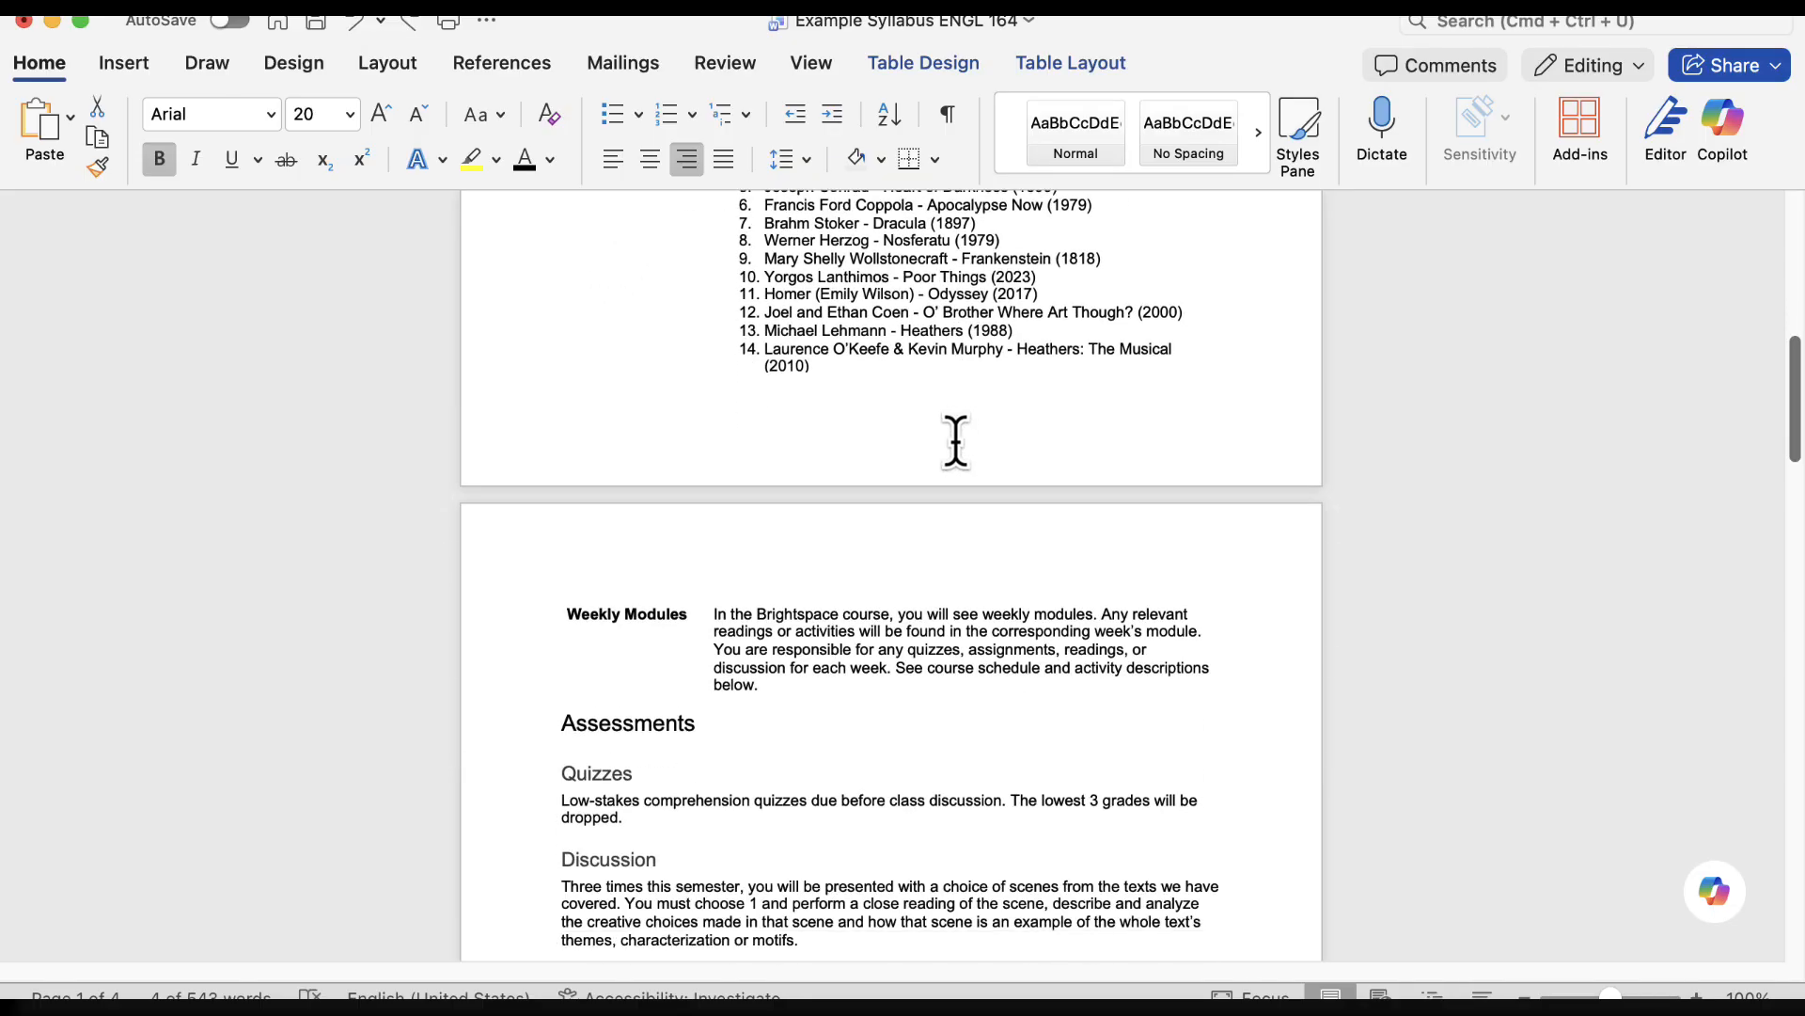
scroll(927, 463, "down", 3)
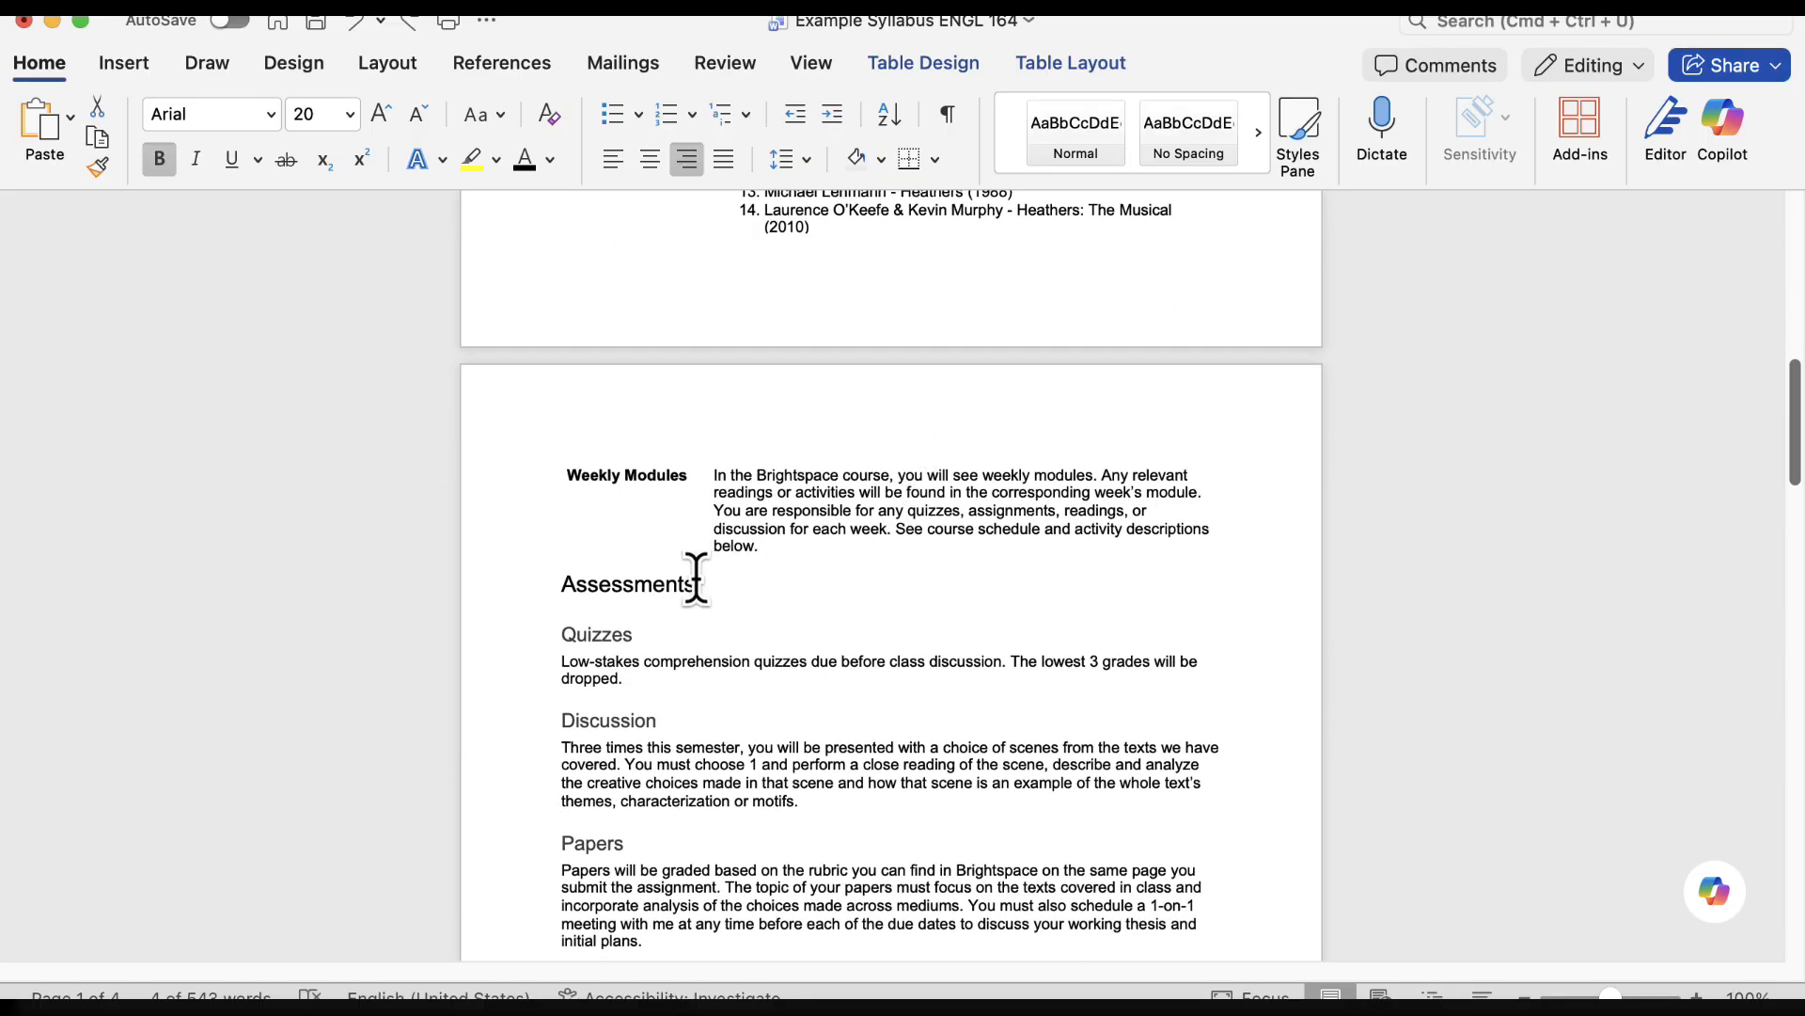
left_click_drag(693, 577, 568, 590)
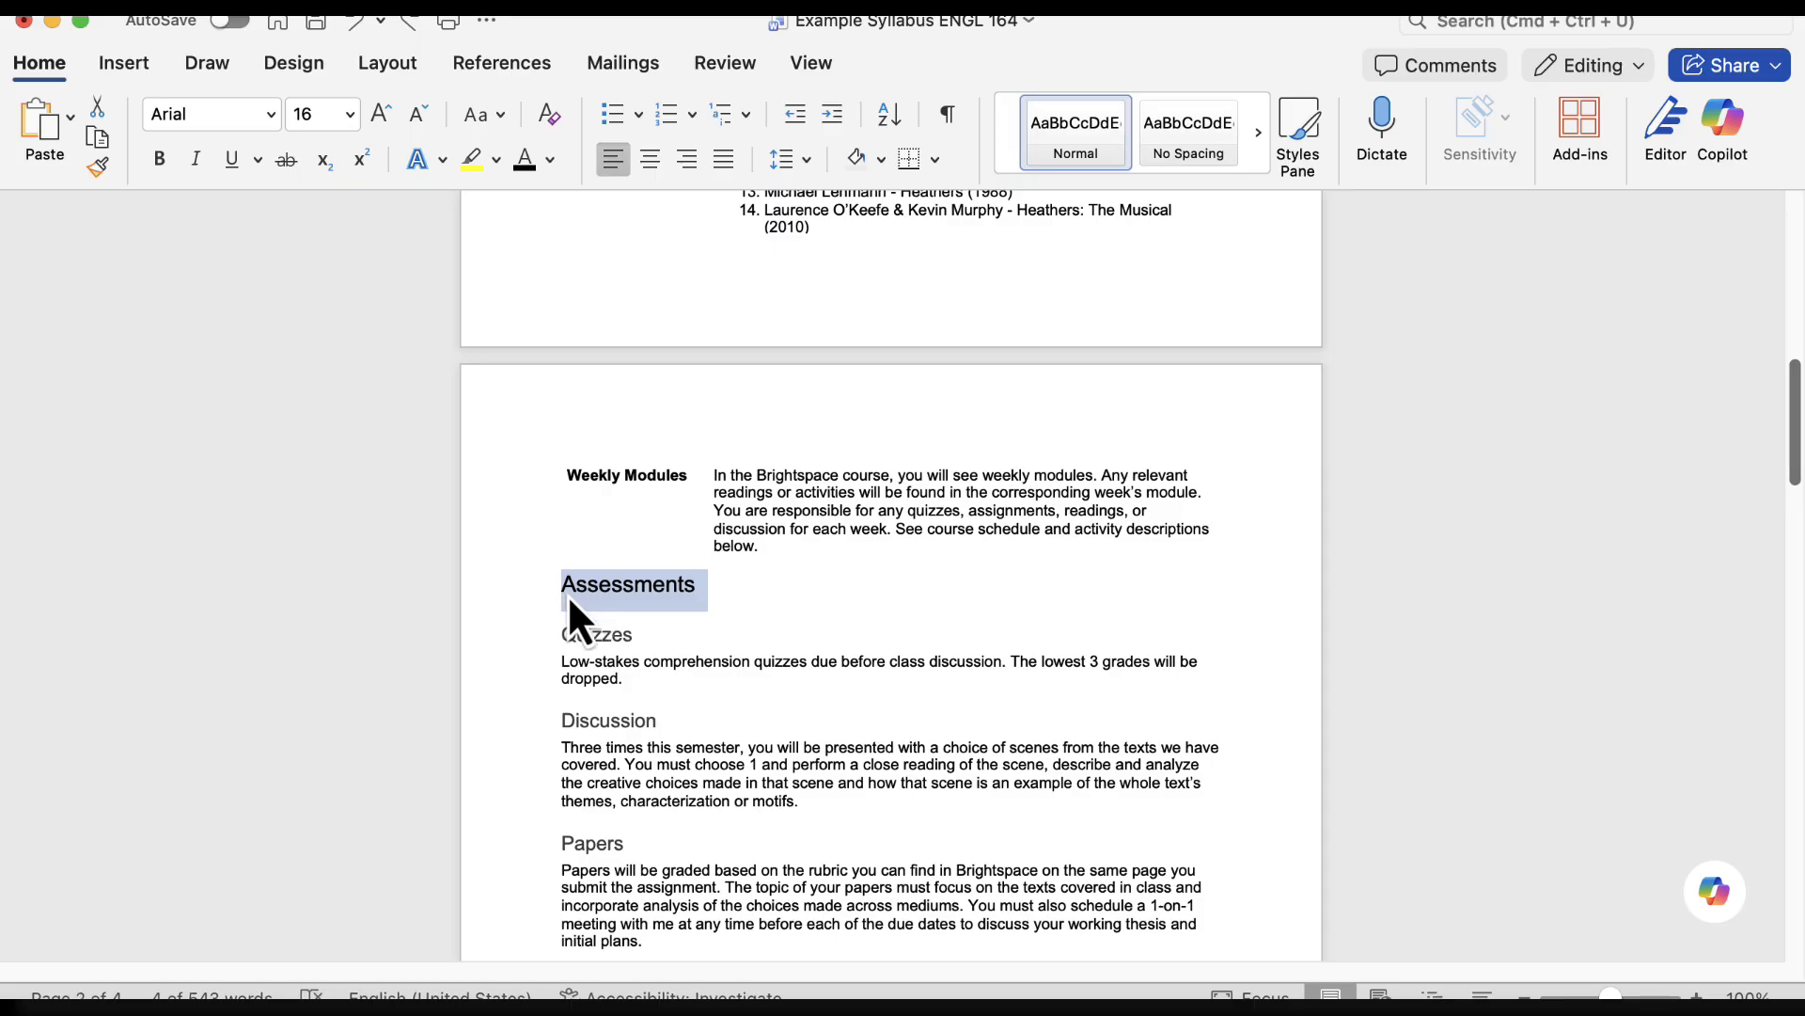
left_click(1257, 138)
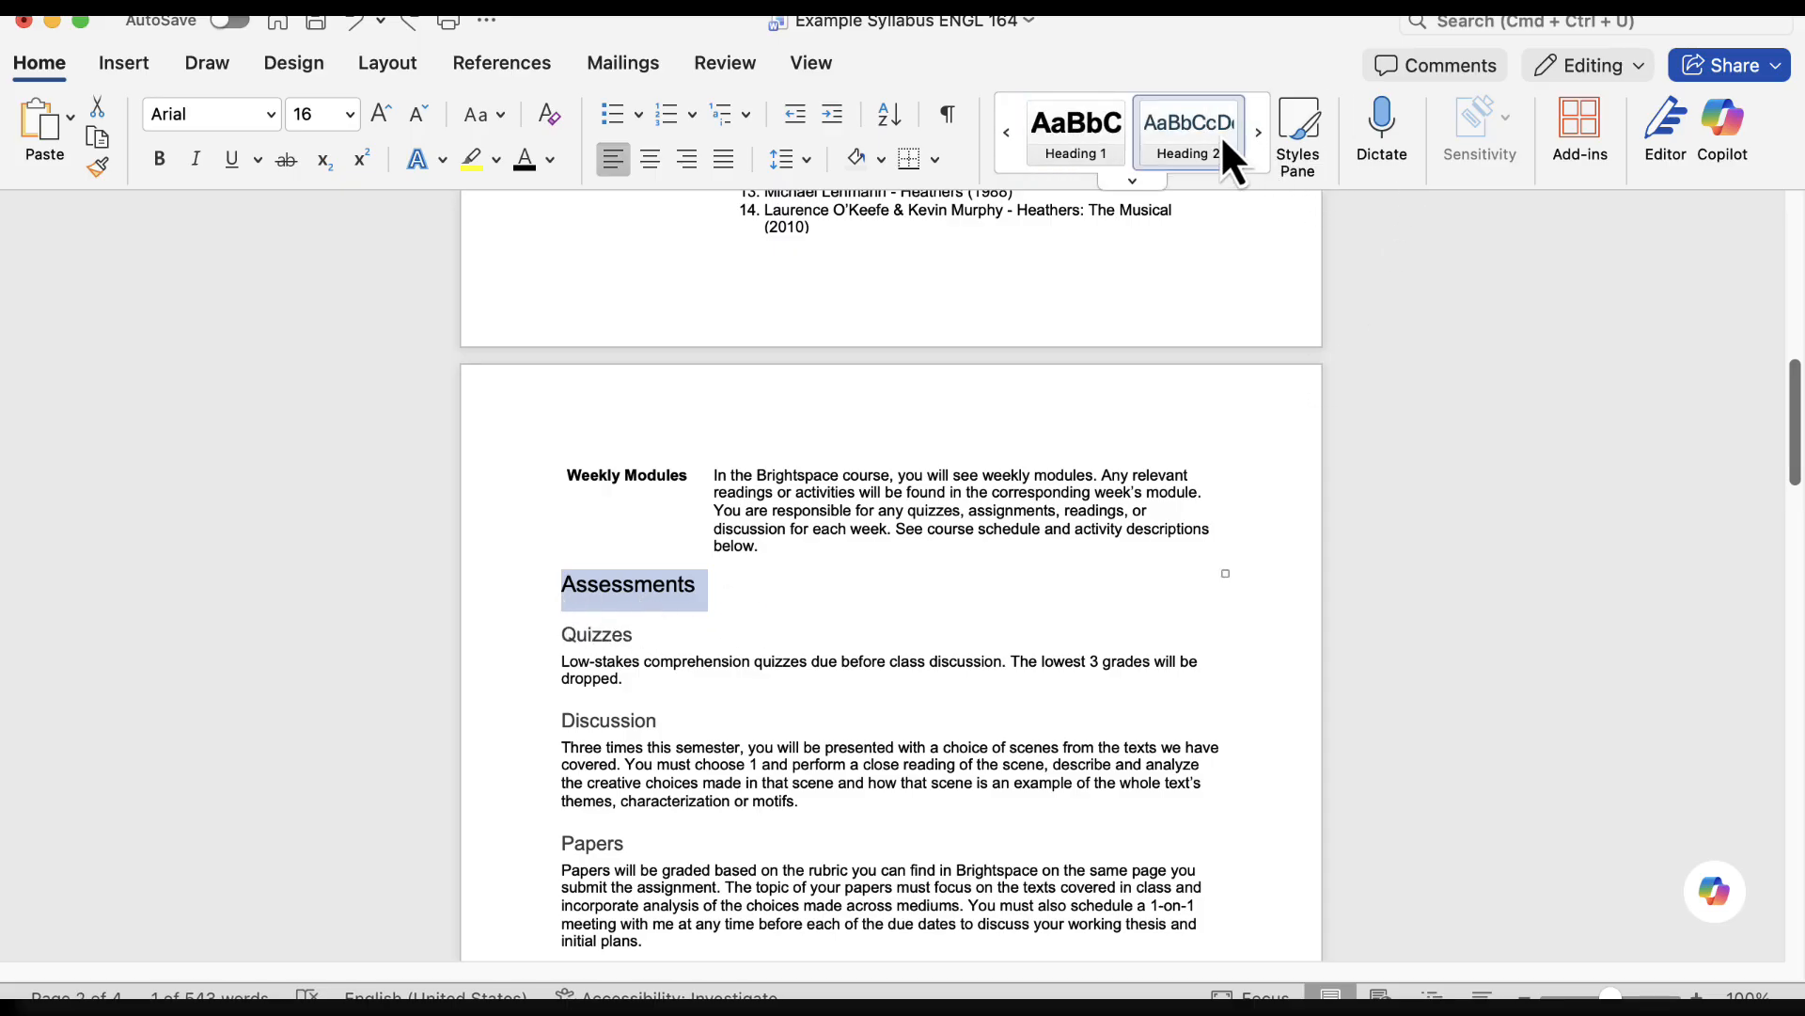
right_click(1197, 143)
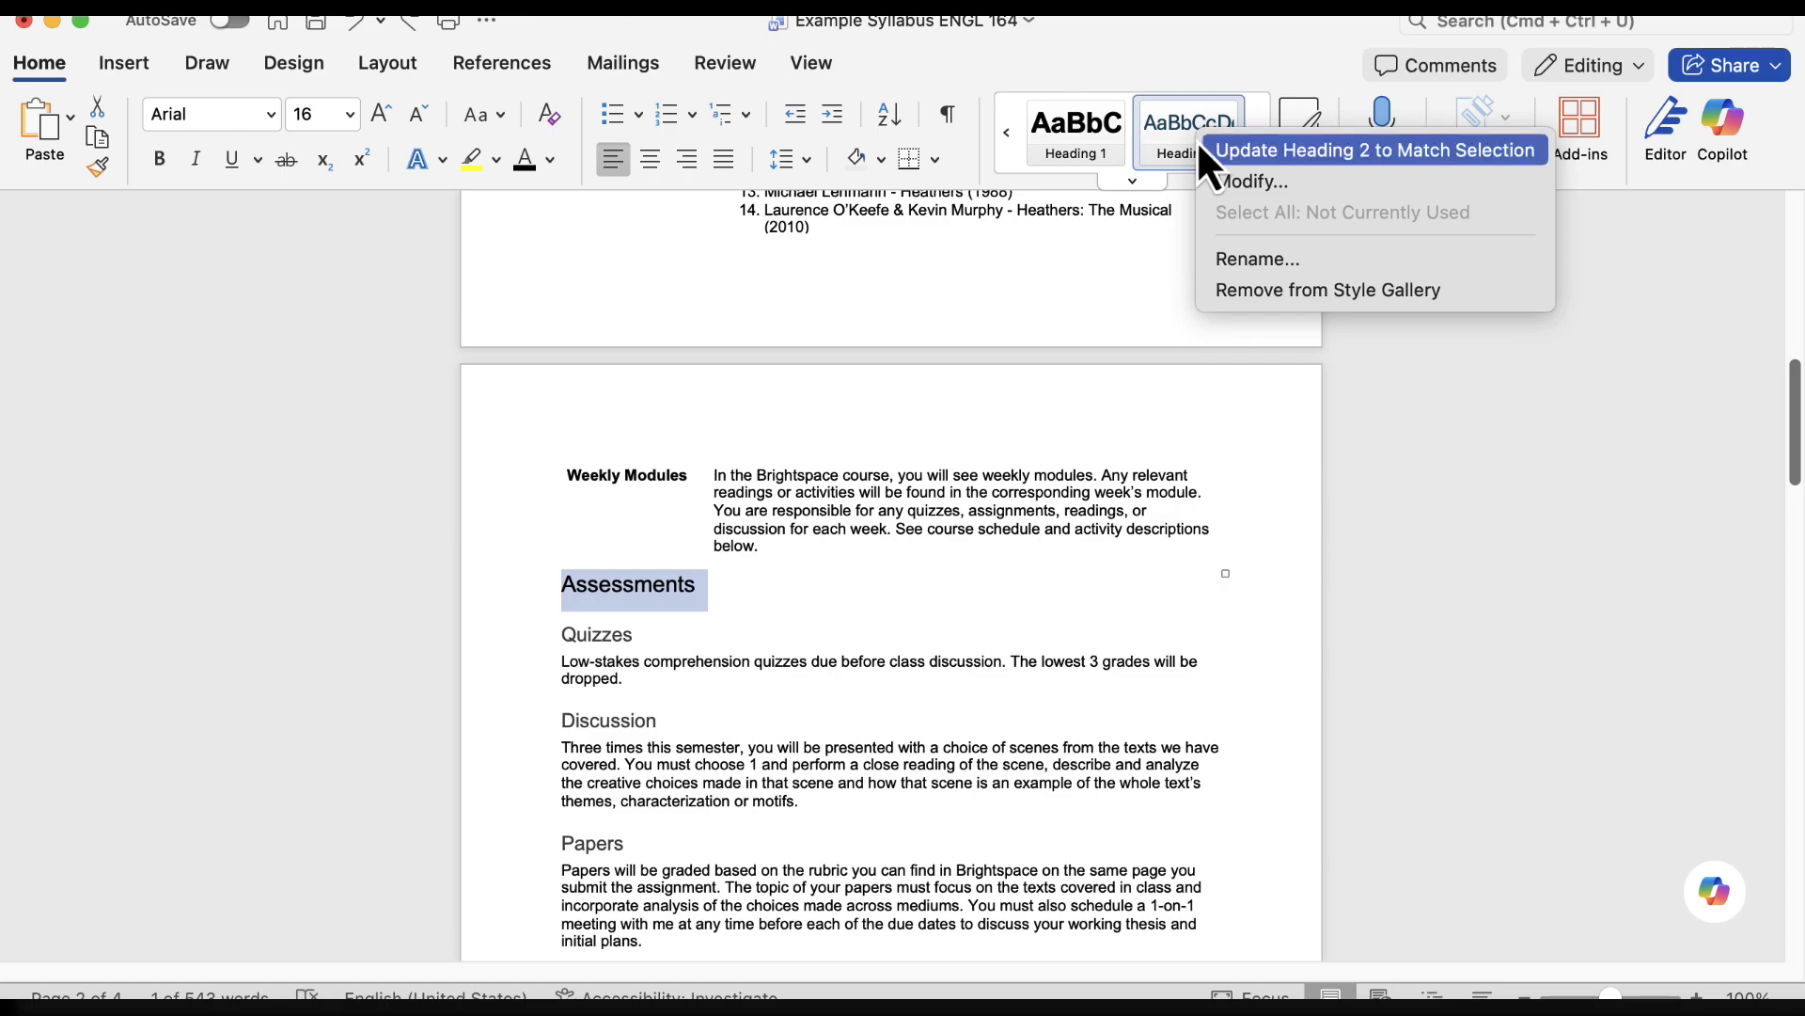
left_click(1335, 152)
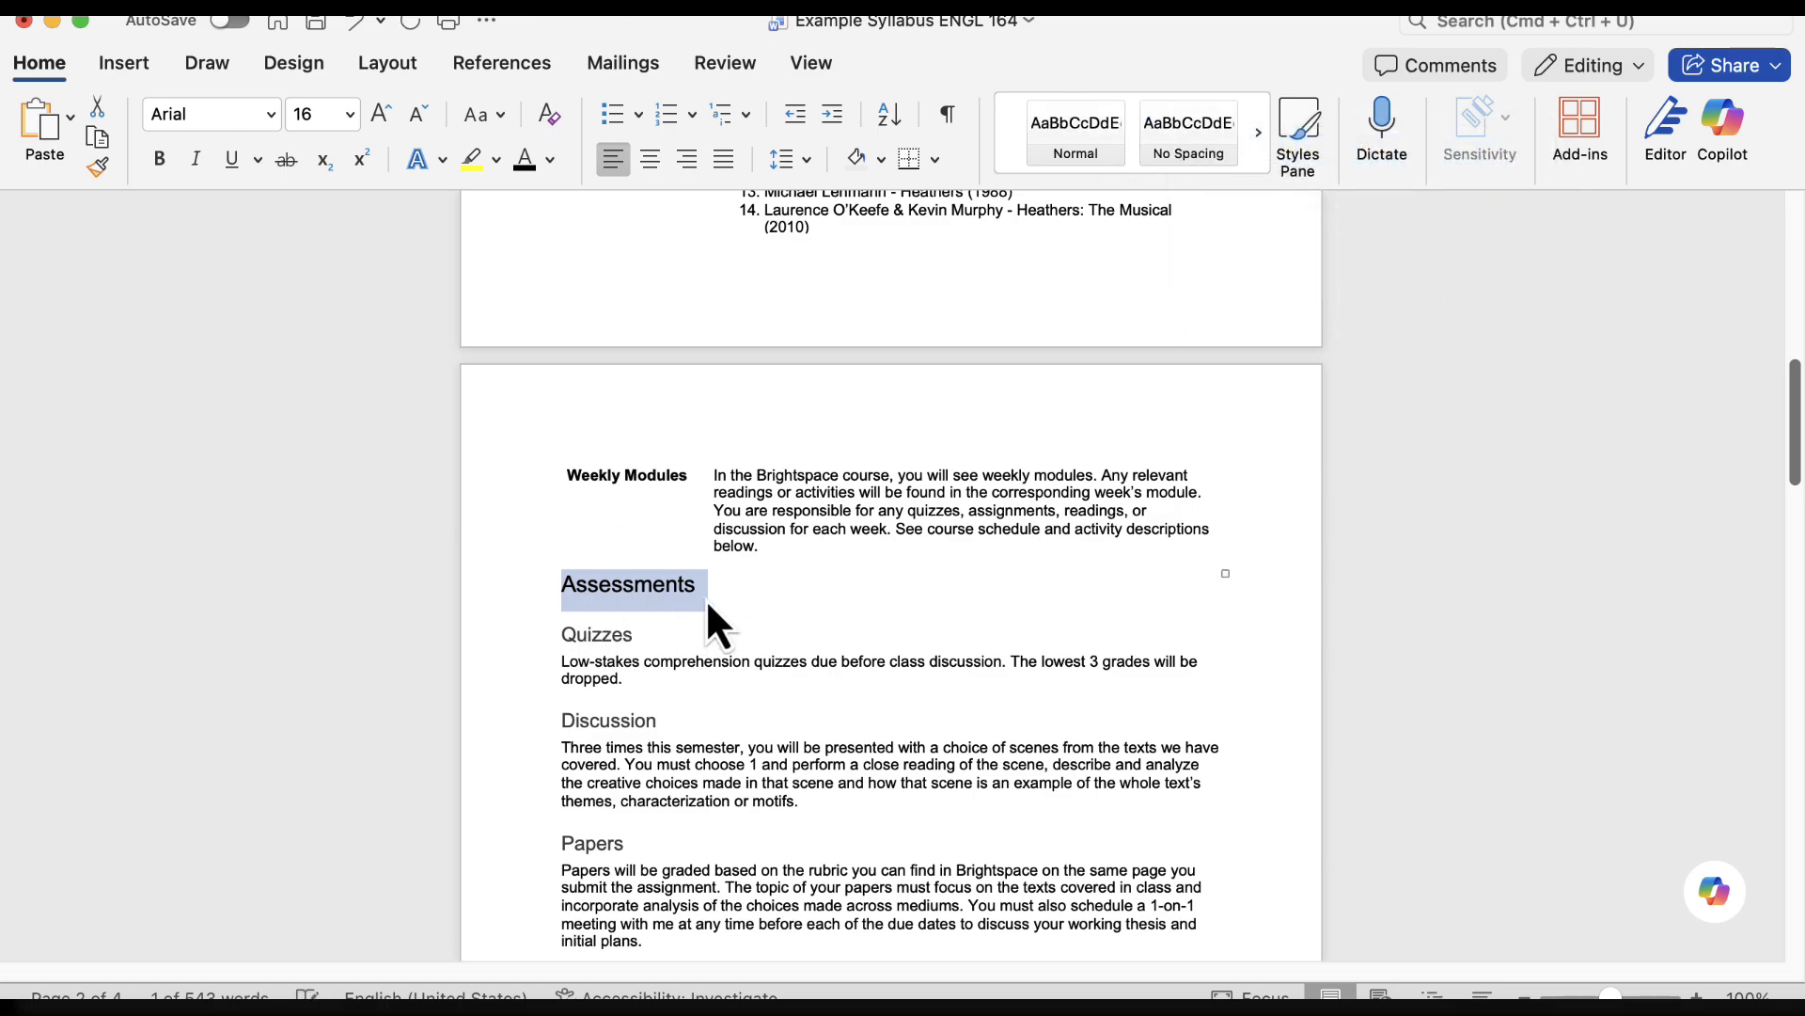
Update the Heading 3 style to match the formatting of the "Quizzes" subheading under Assessments
scroll(648, 577, "down", 3)
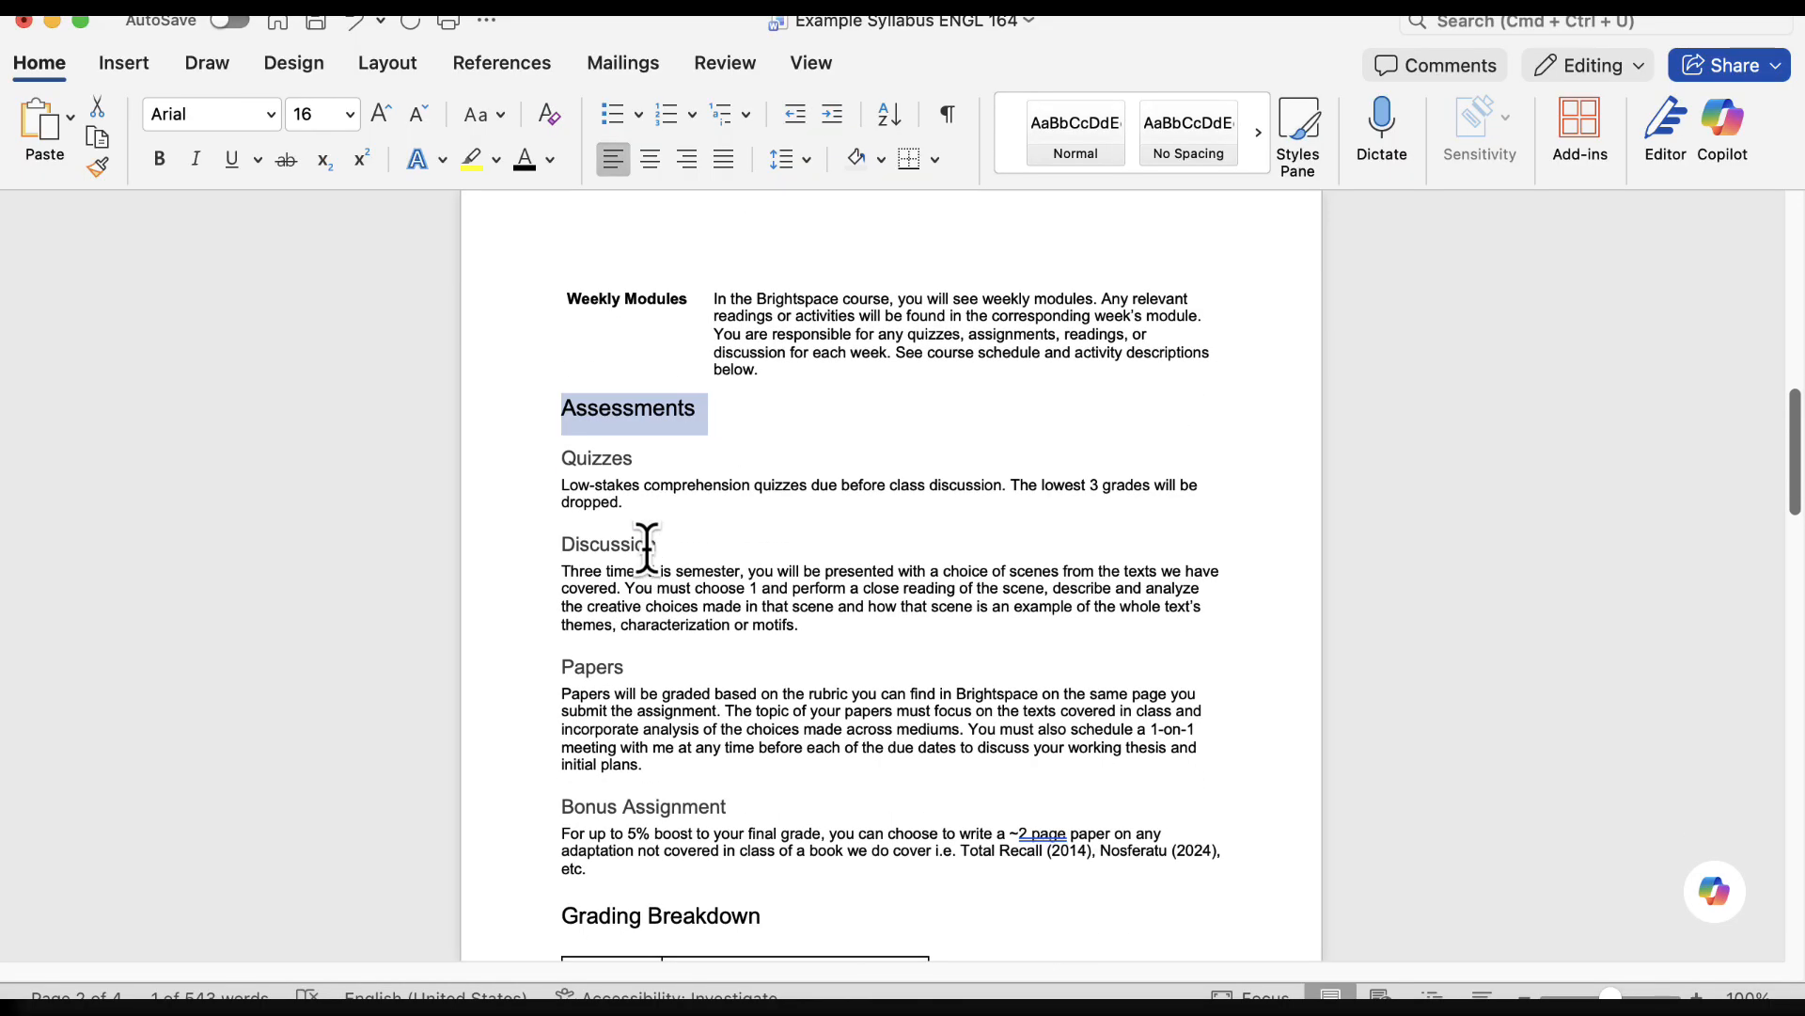
scroll(691, 411, "down", 1)
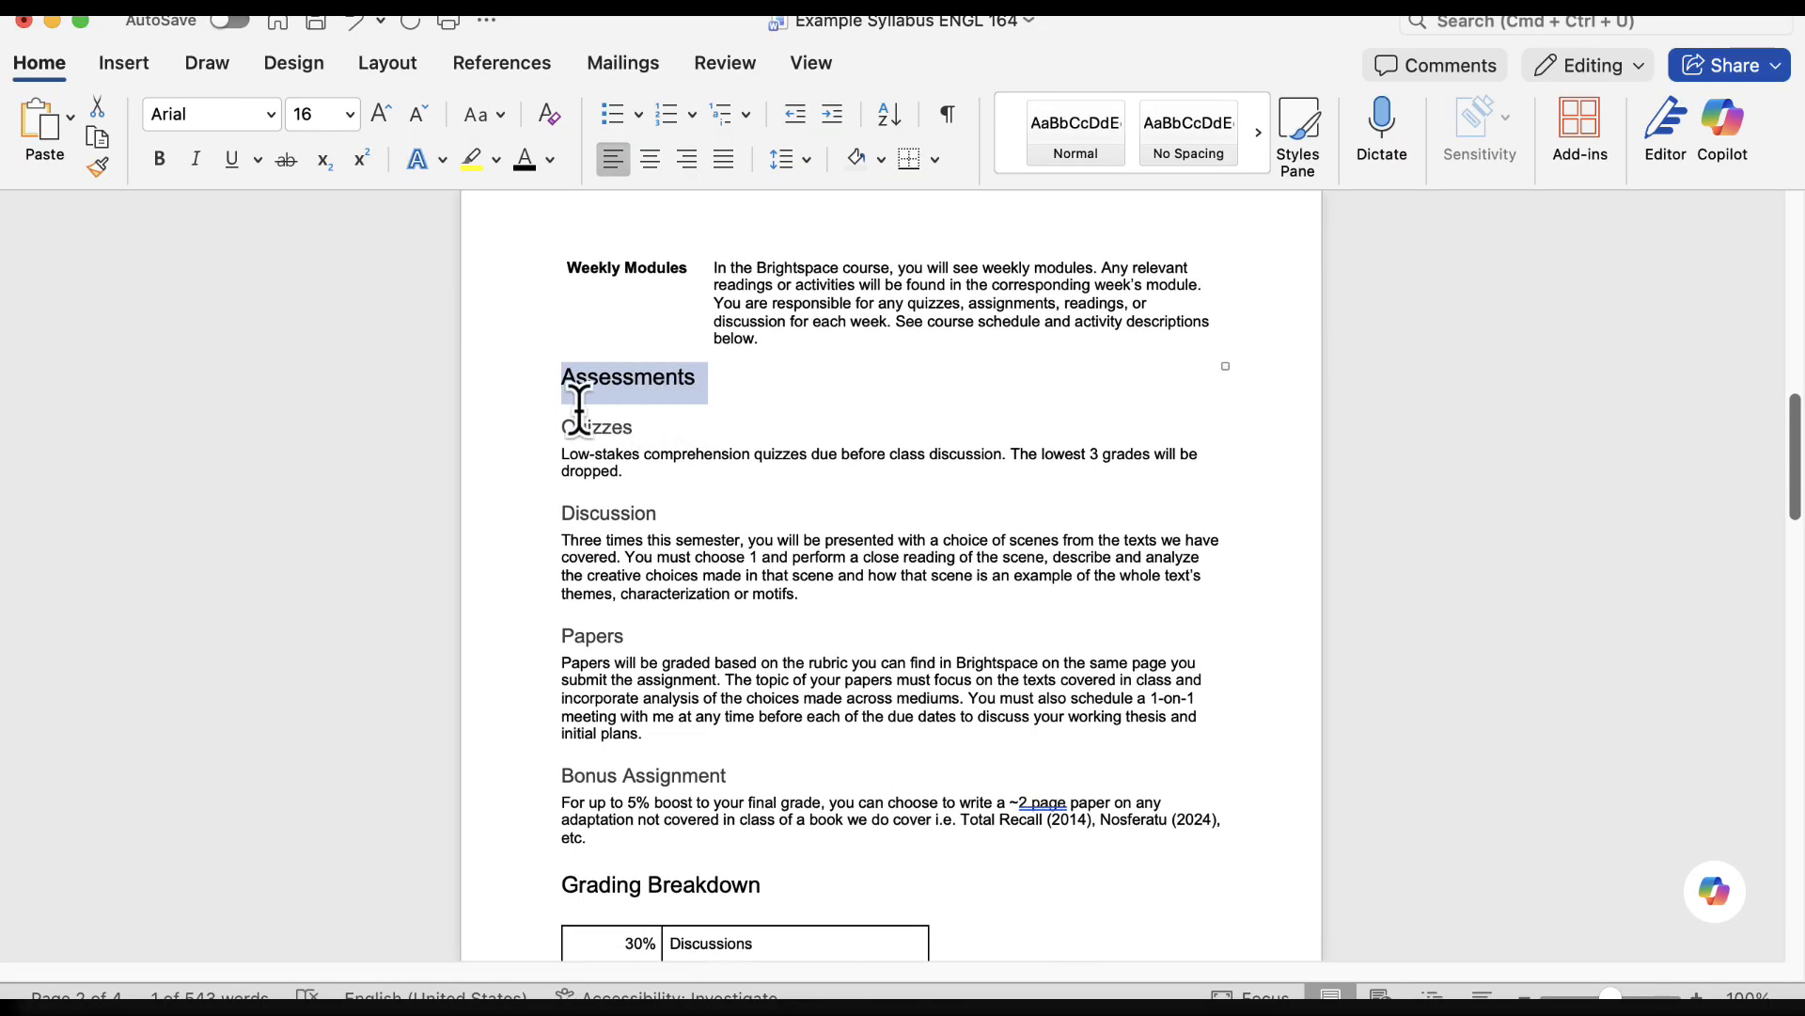
left_click_drag(636, 426, 564, 429)
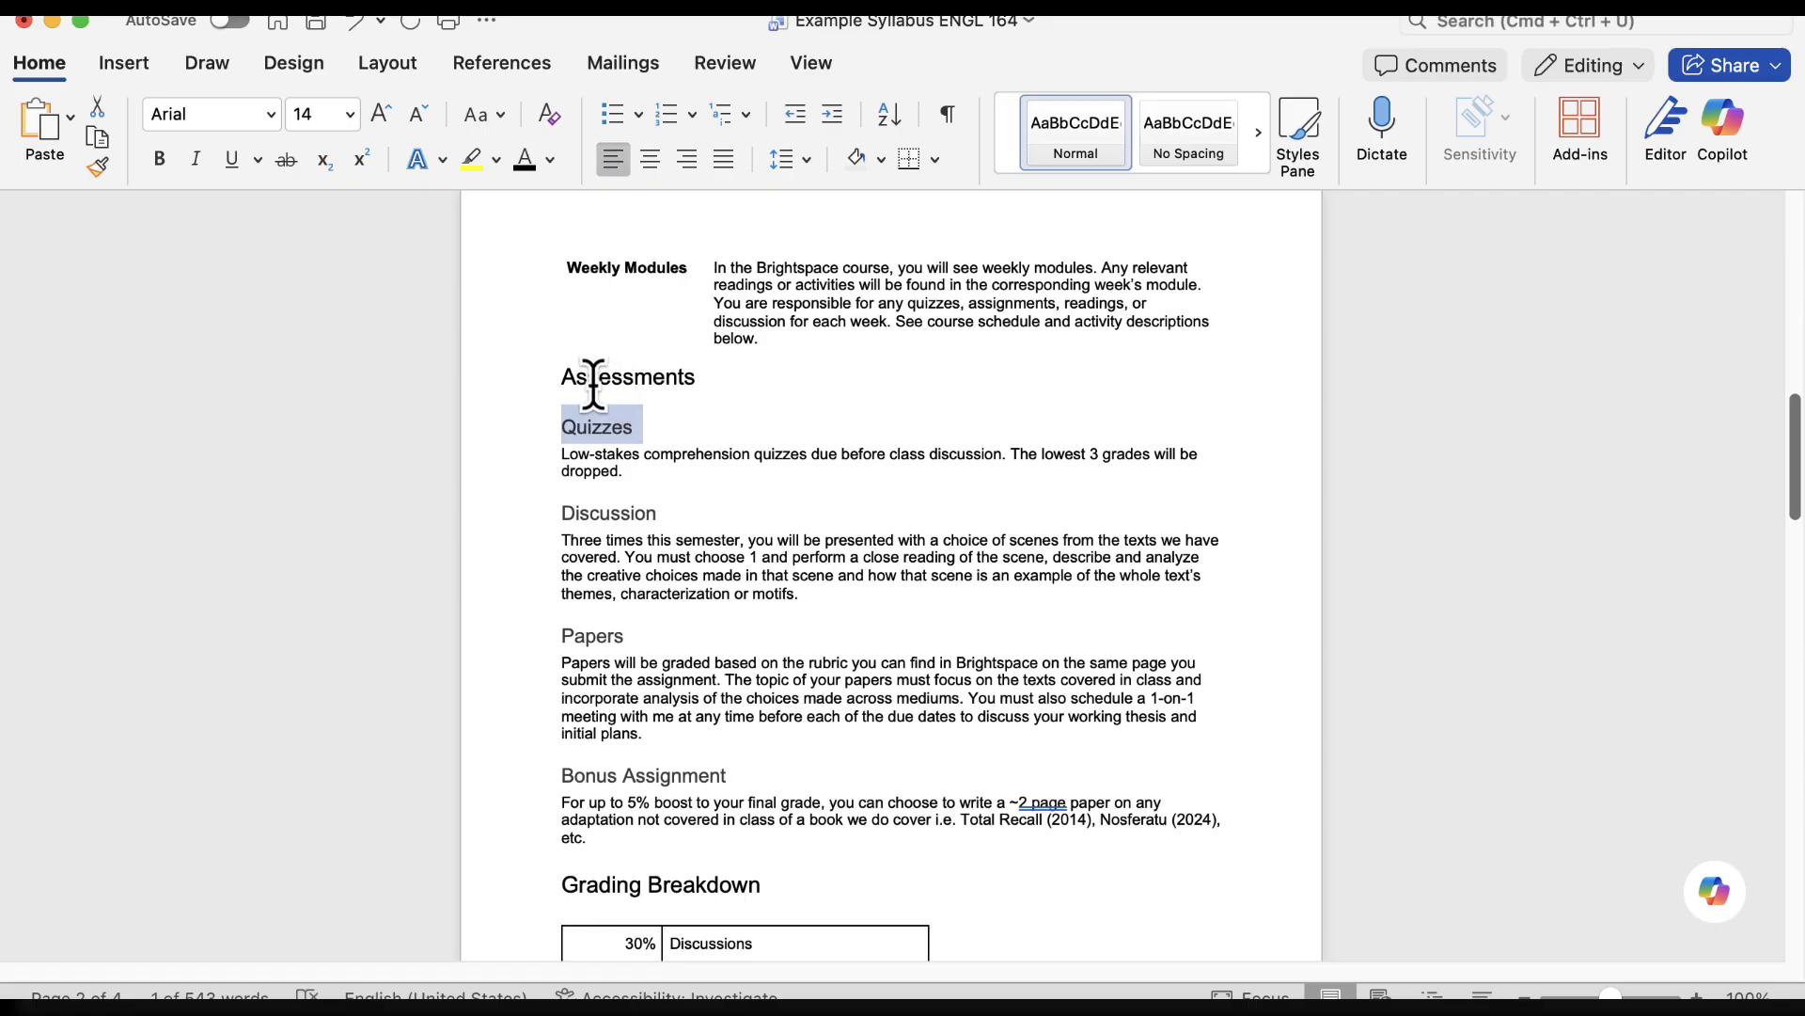
left_click_drag(561, 376, 711, 378)
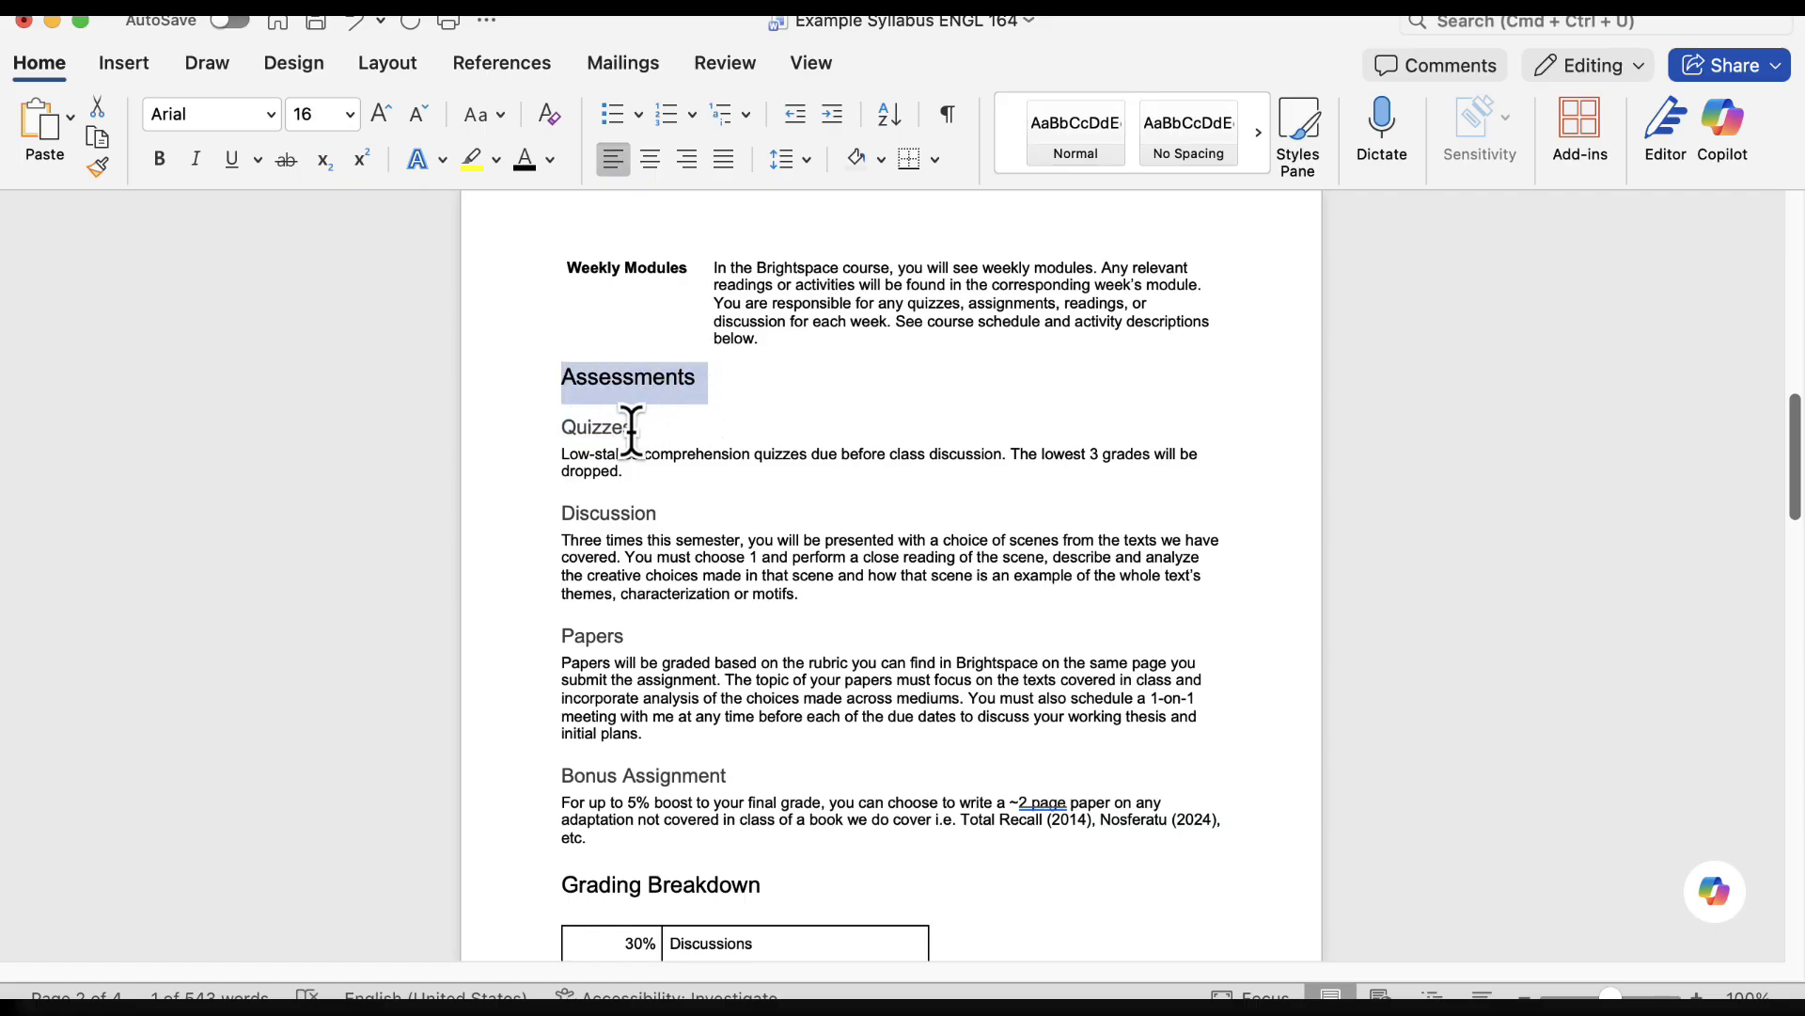
left_click_drag(633, 426, 561, 430)
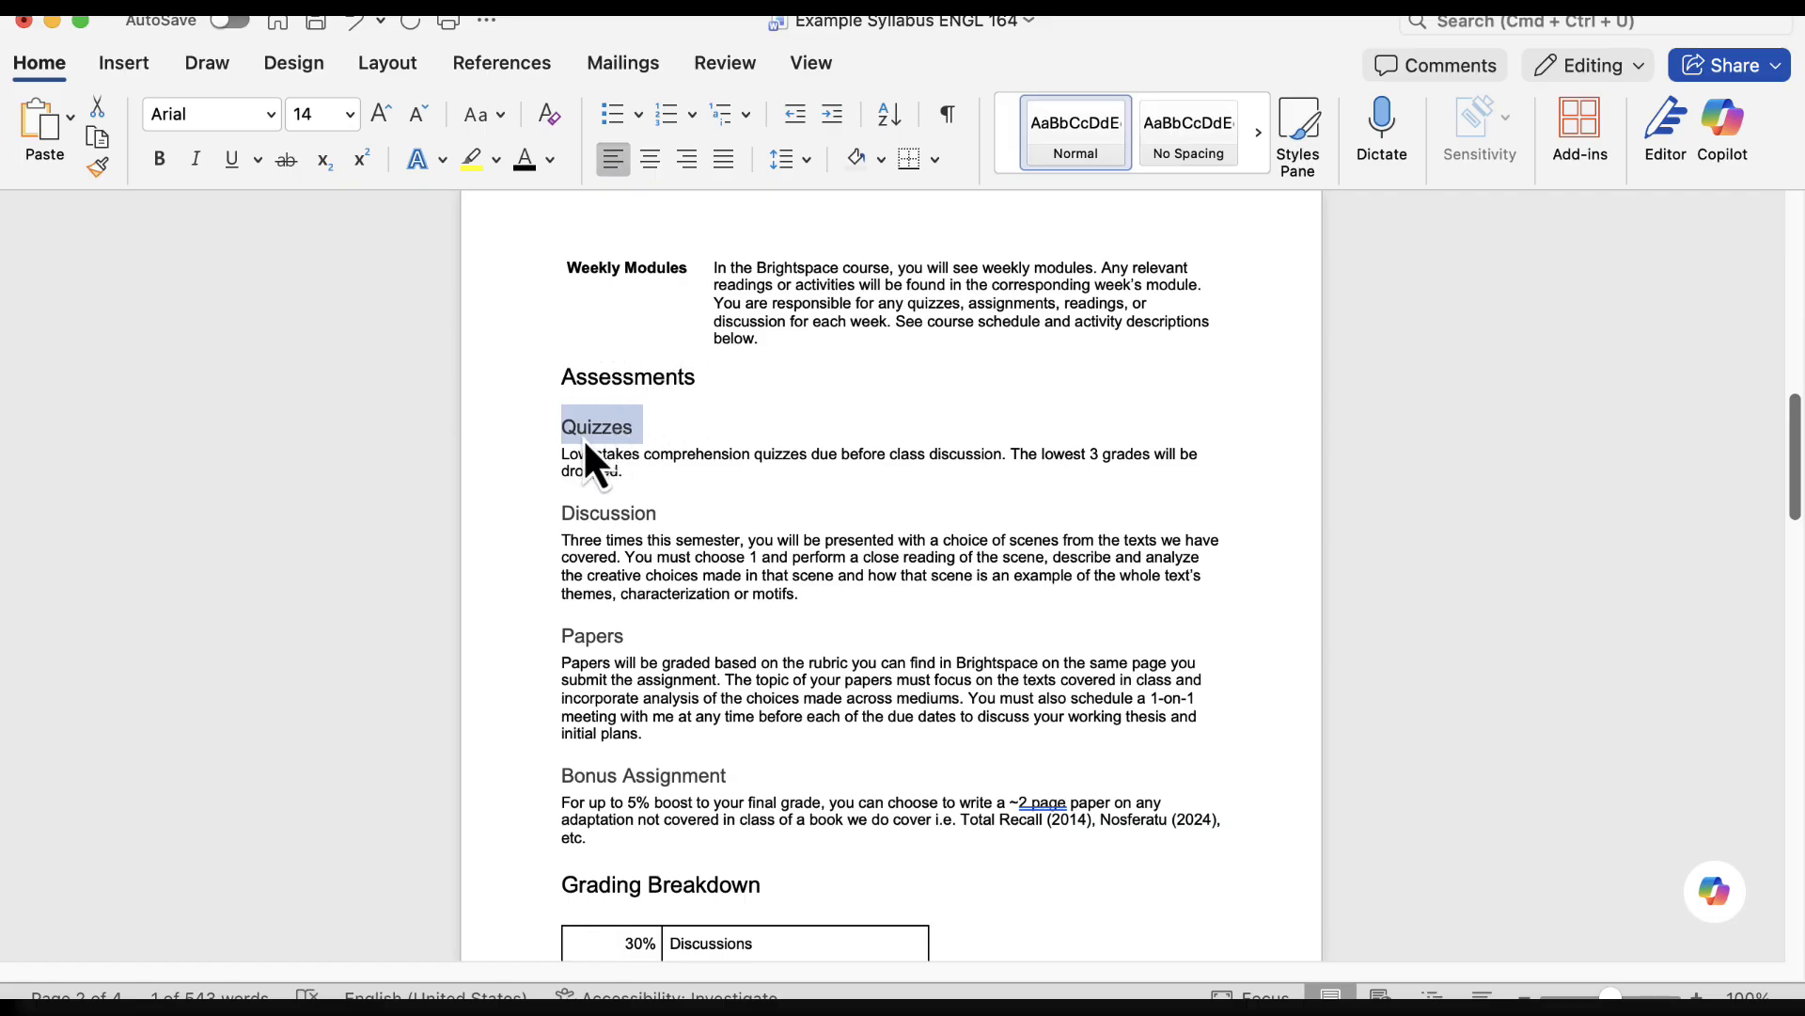
left_click(1259, 133)
left_click(1259, 134)
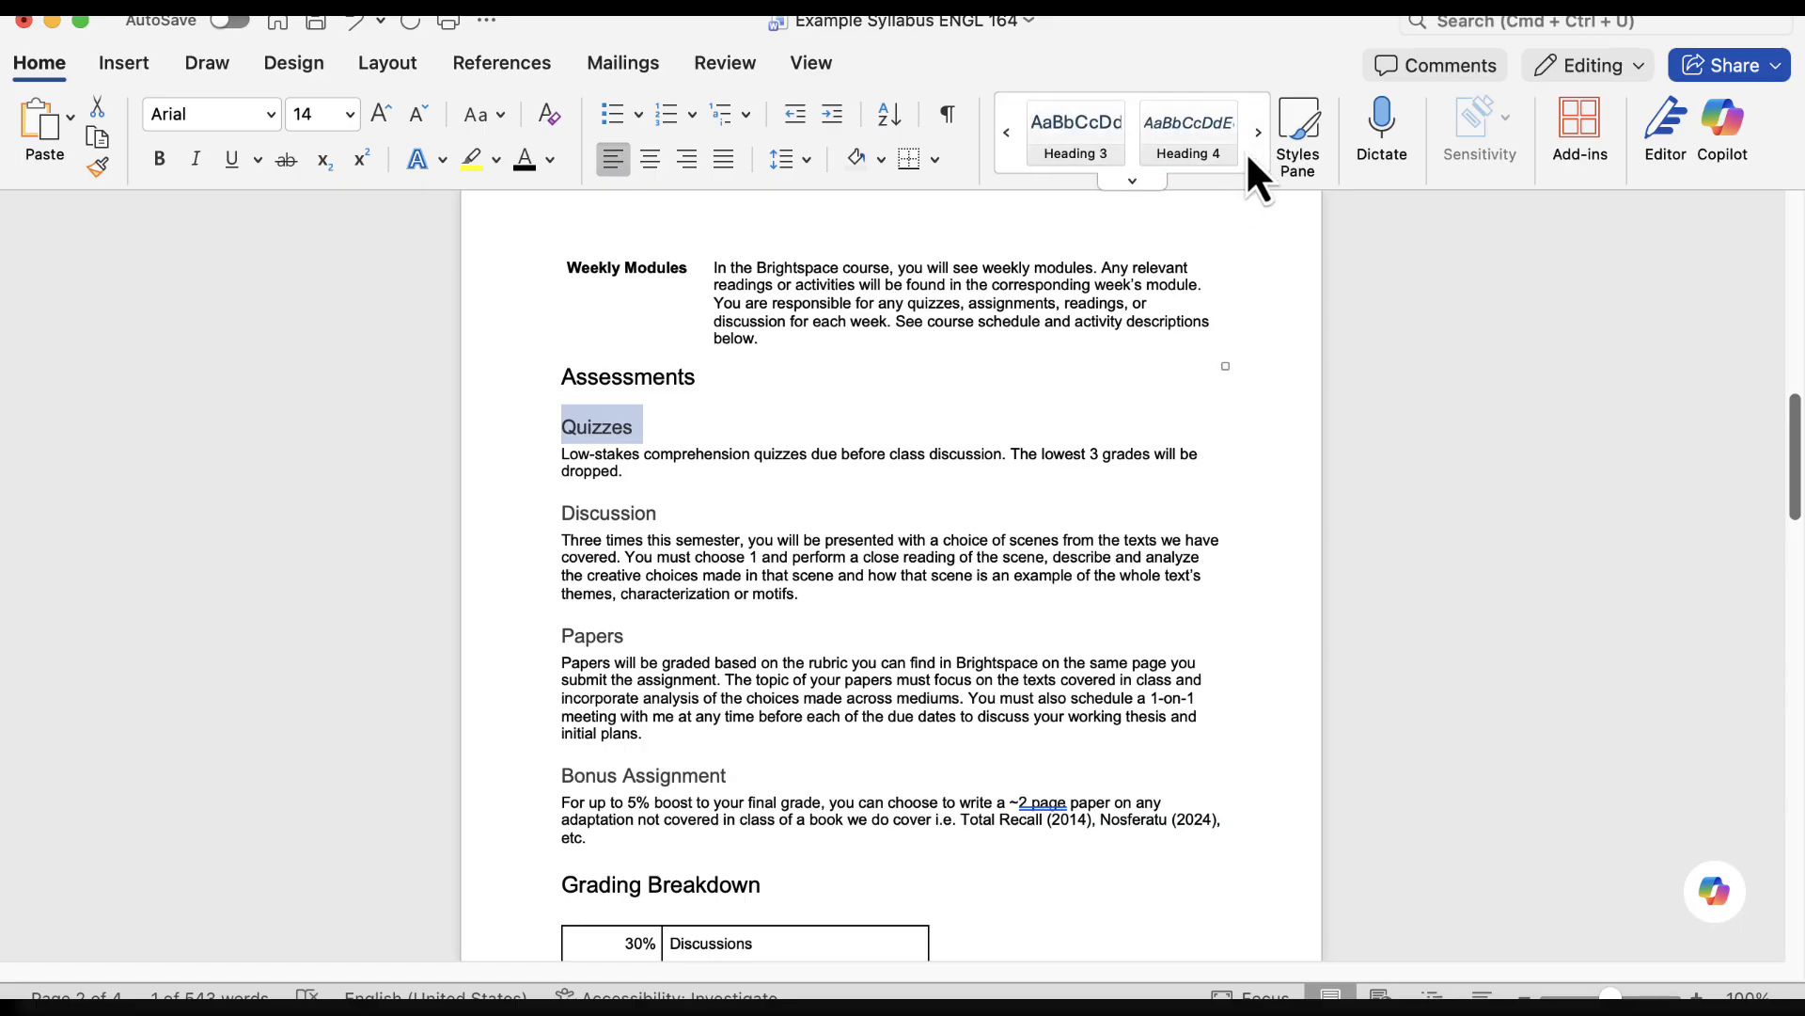
right_click(1082, 134)
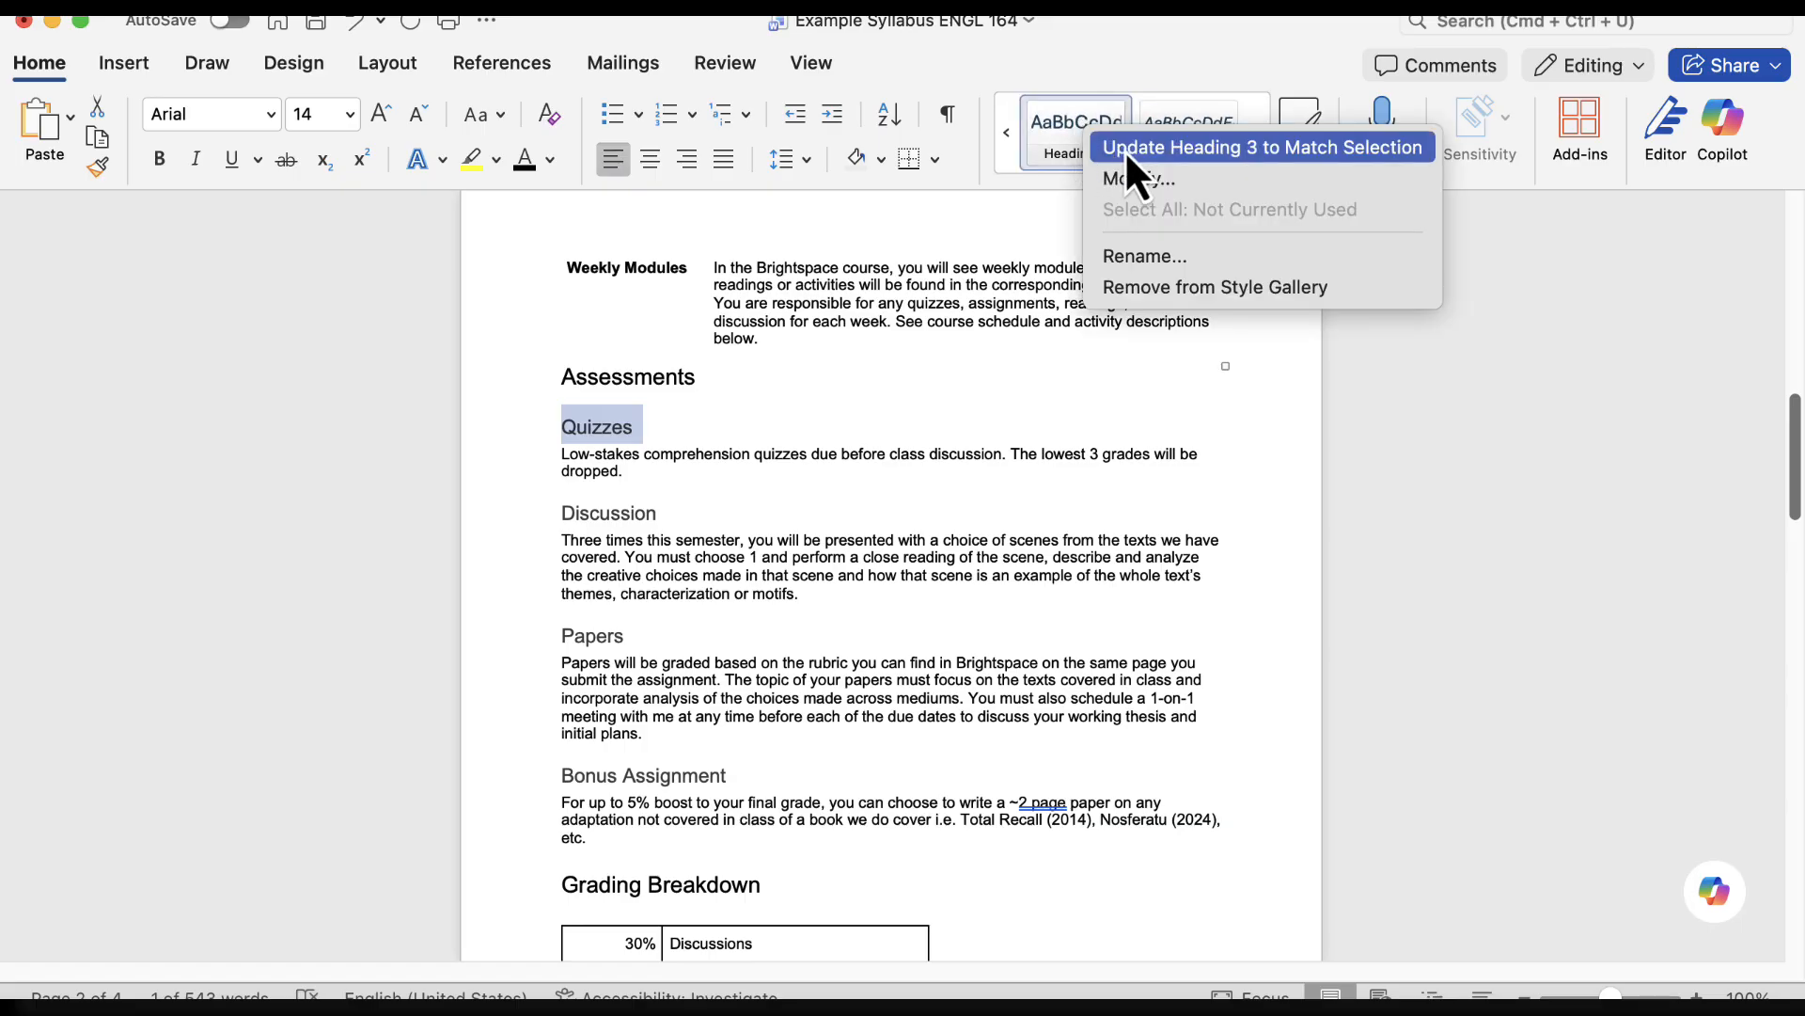
left_click(1124, 150)
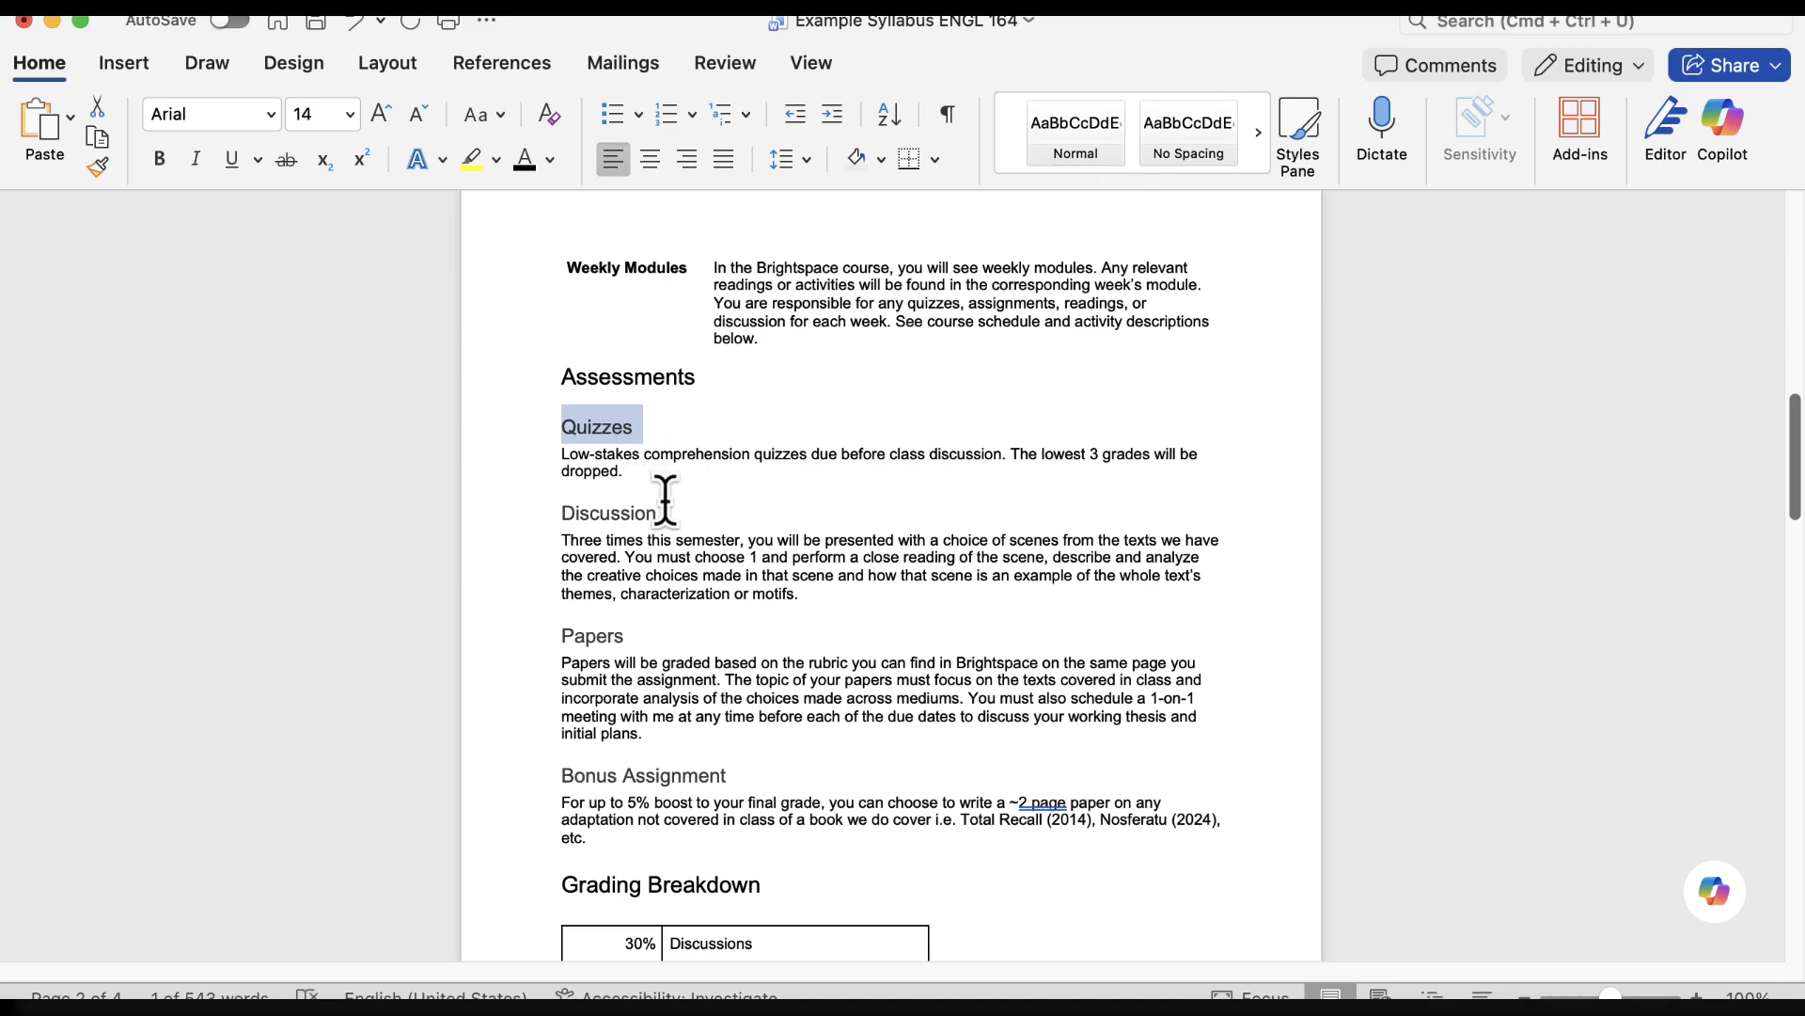
Apply the Heading 3 style to the "Discussion", "Papers" and "Bonus Assignment" subheadings under Assessments
left_click_drag(665, 512, 558, 510)
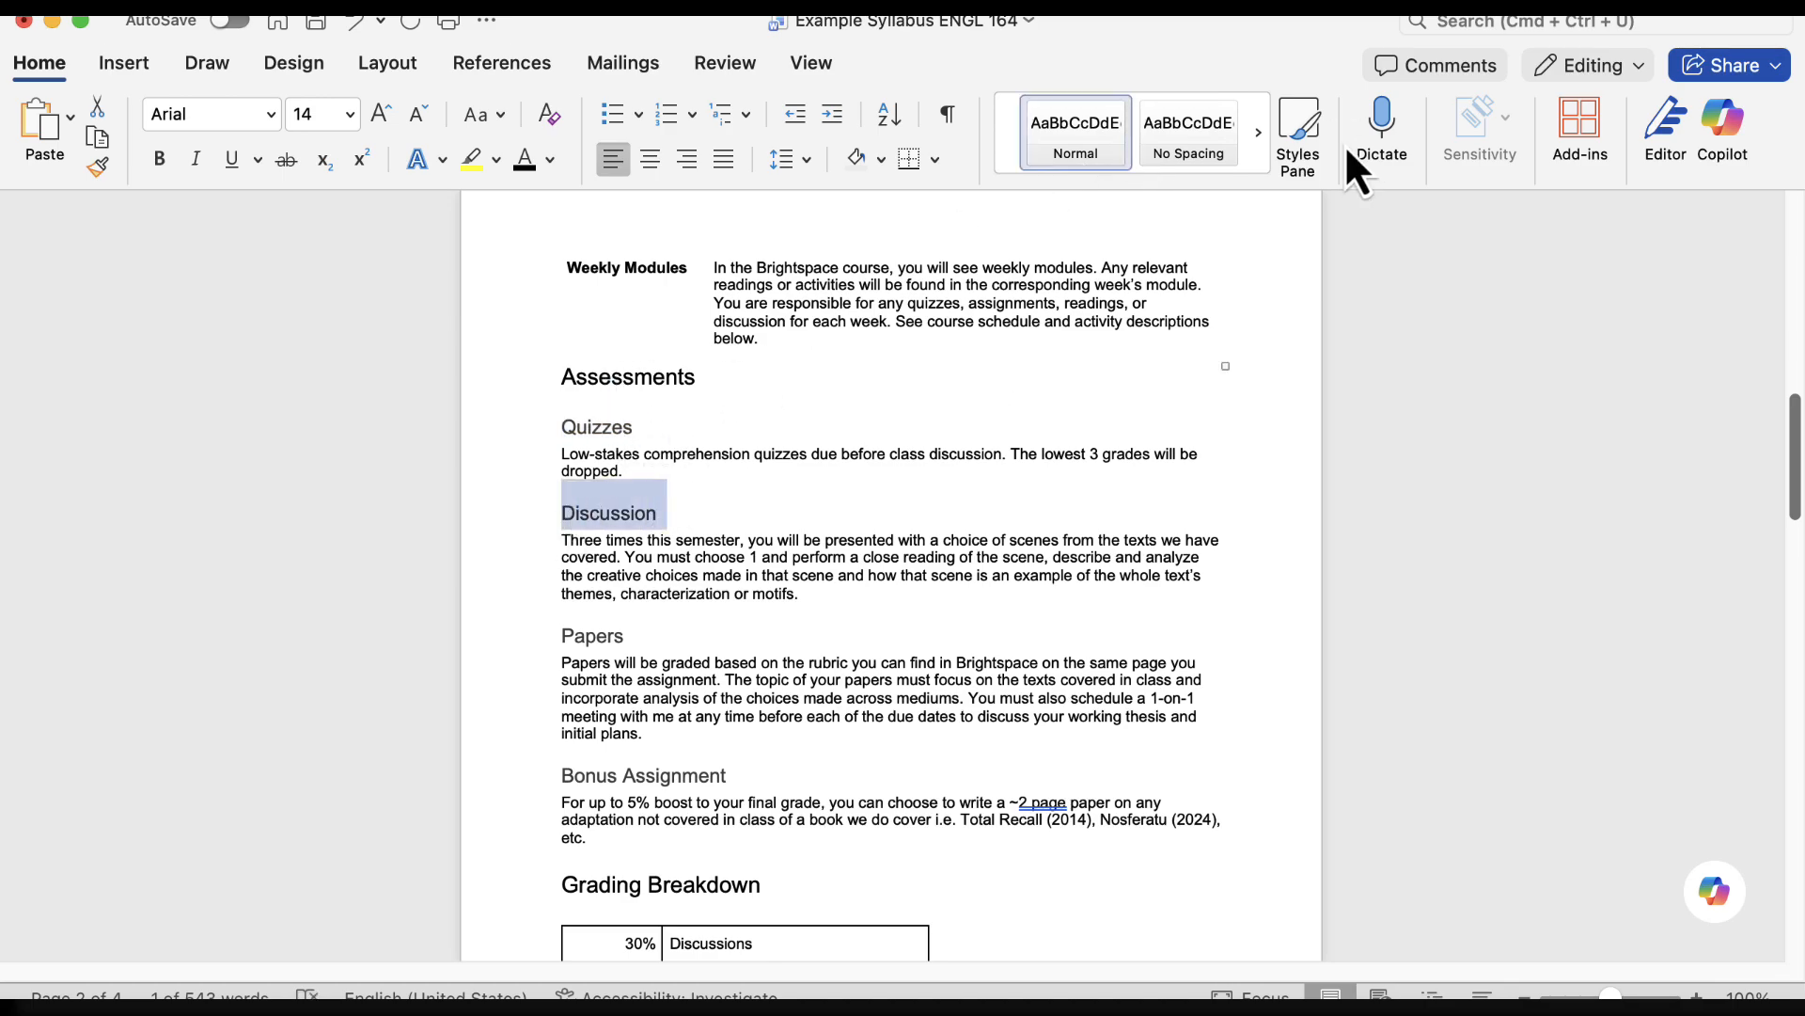
left_click(1257, 136)
left_click(1257, 136)
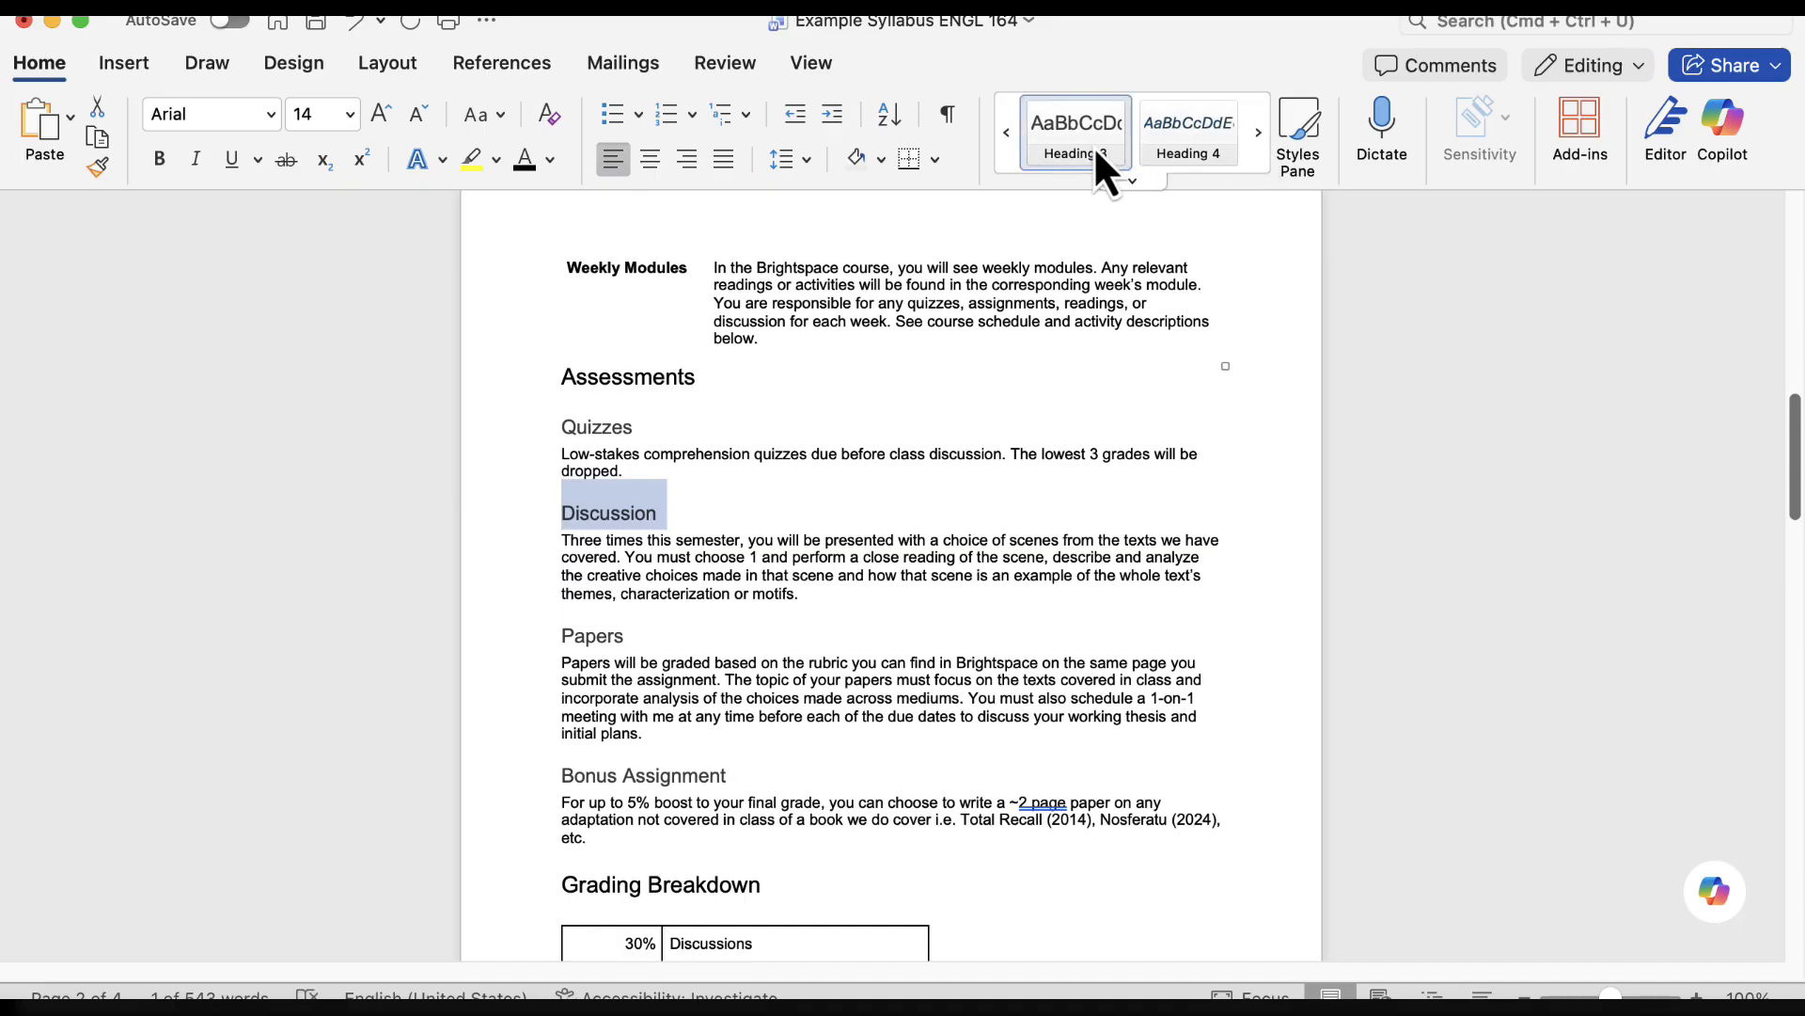
left_click_drag(626, 636, 555, 624)
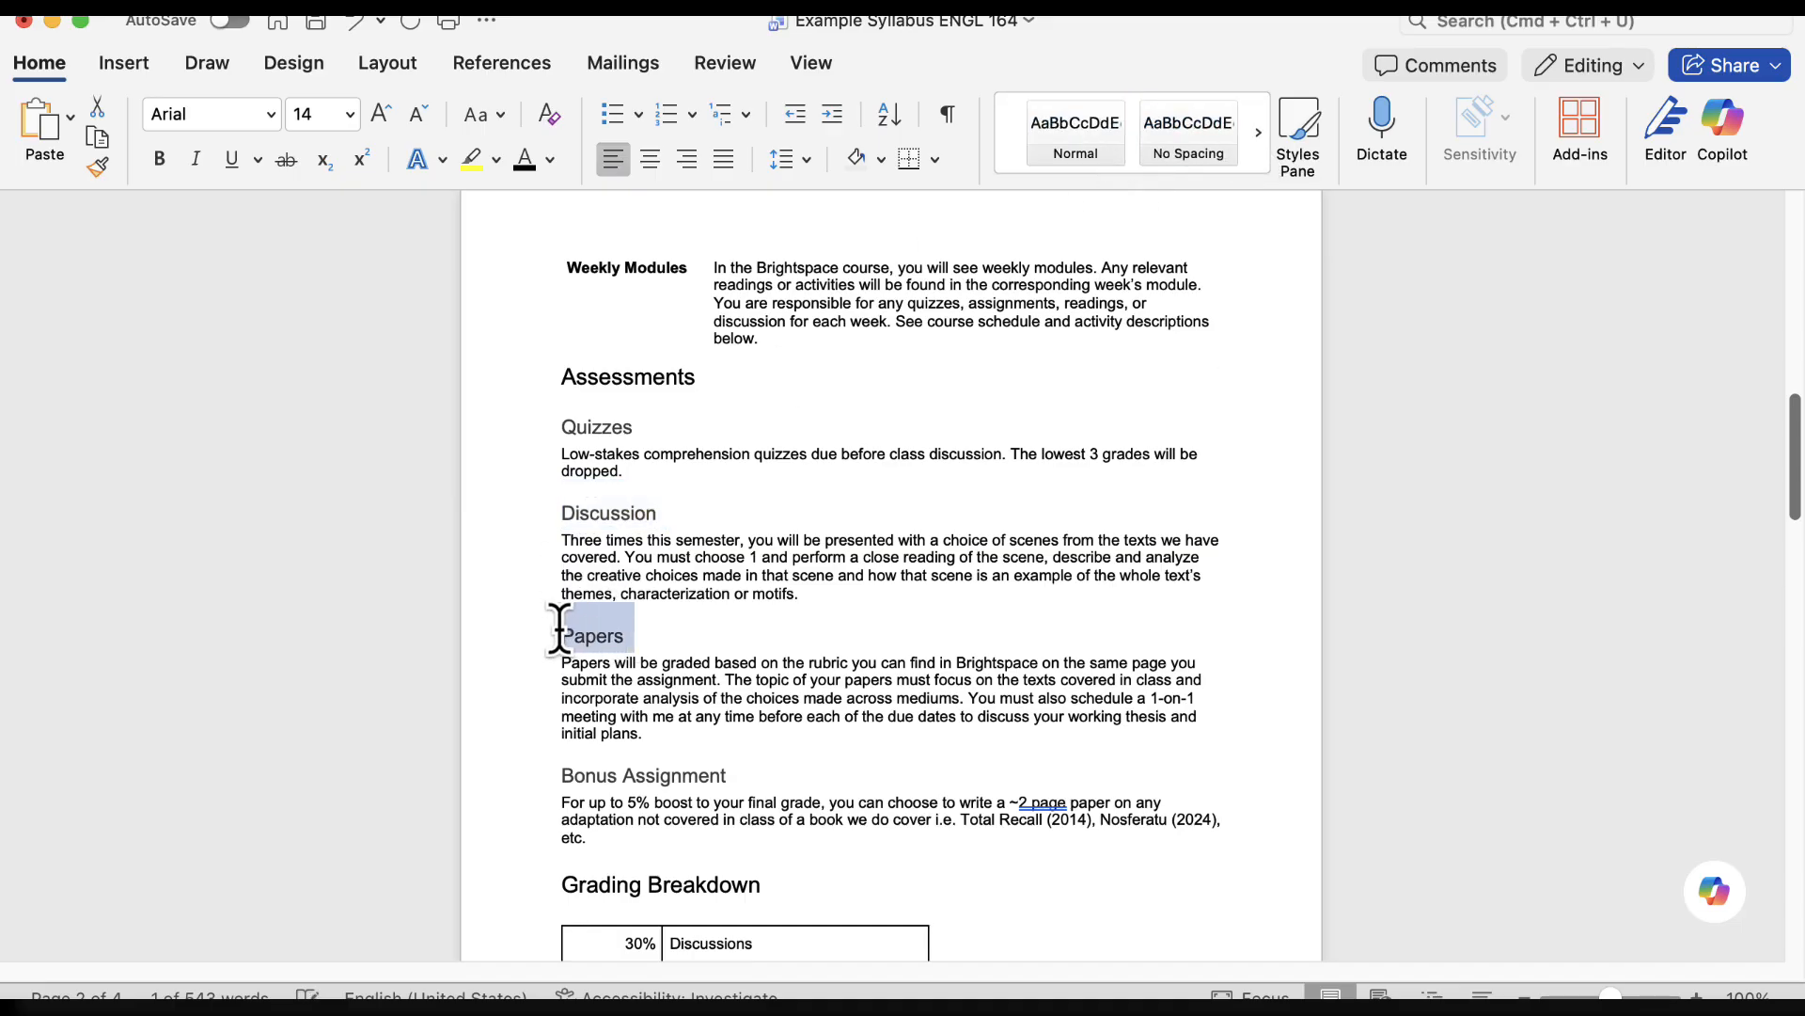
left_click(1251, 133)
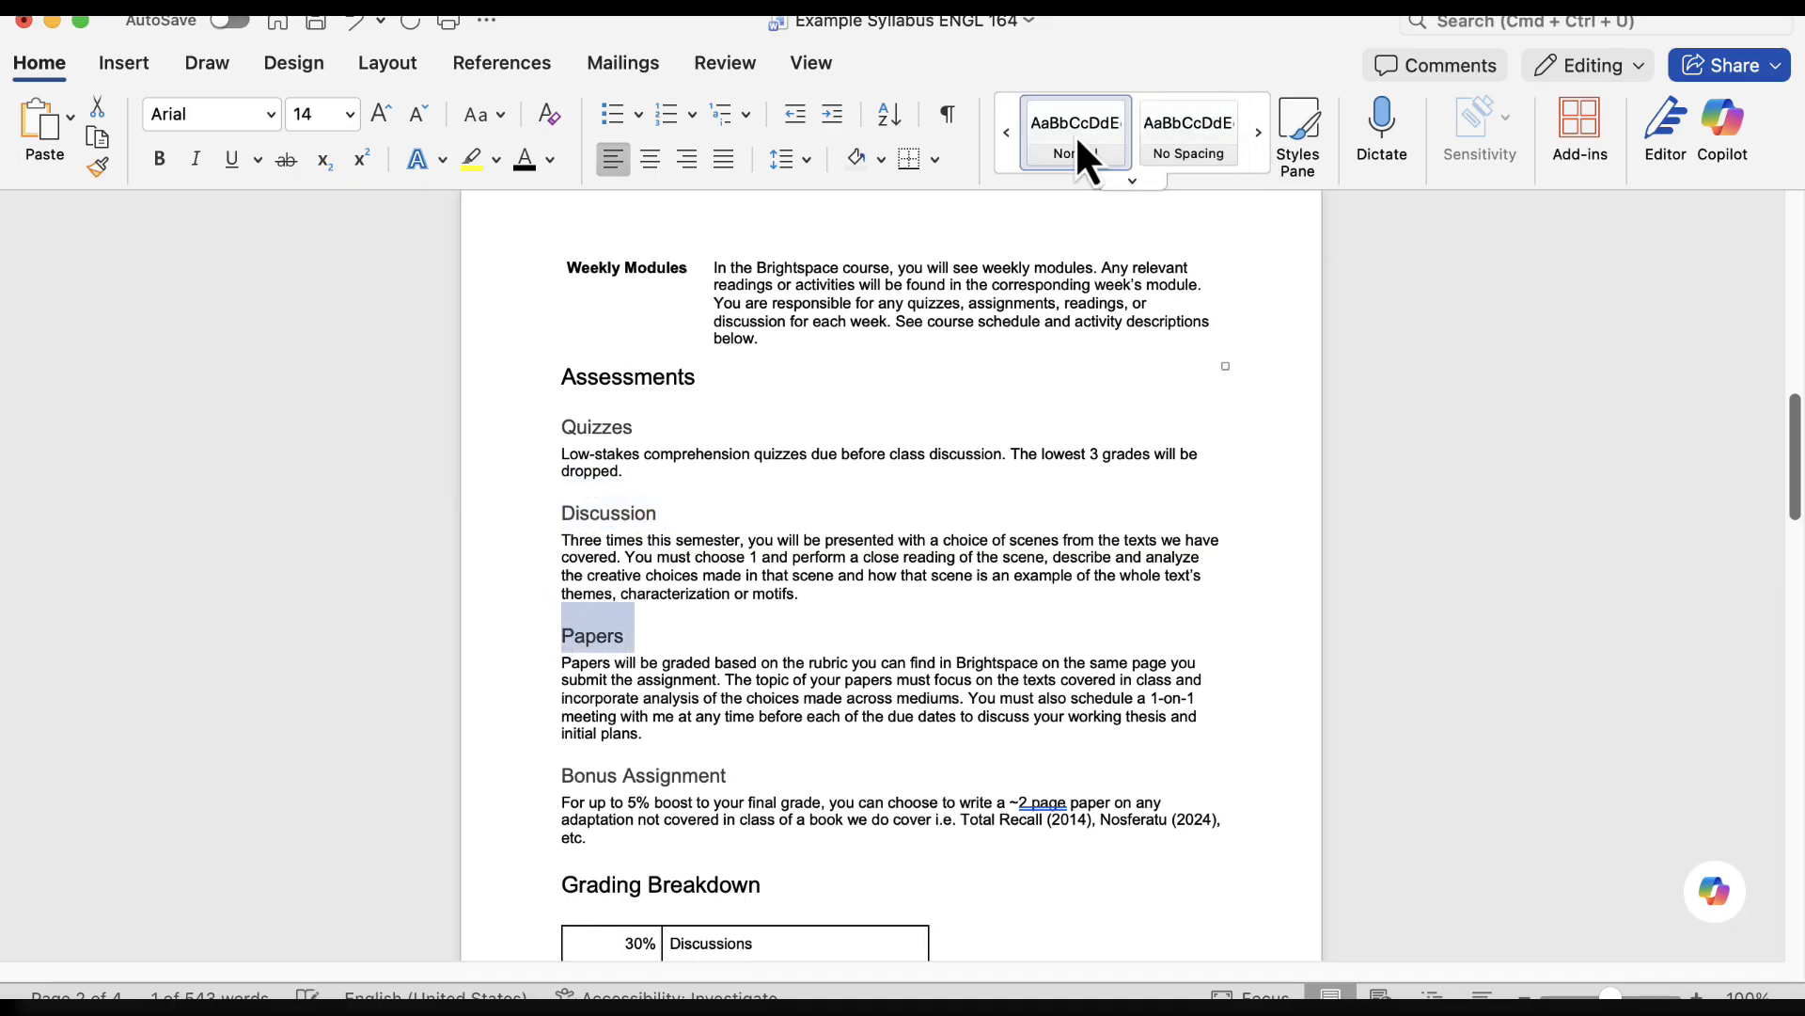
left_click(1258, 131)
left_click(1260, 126)
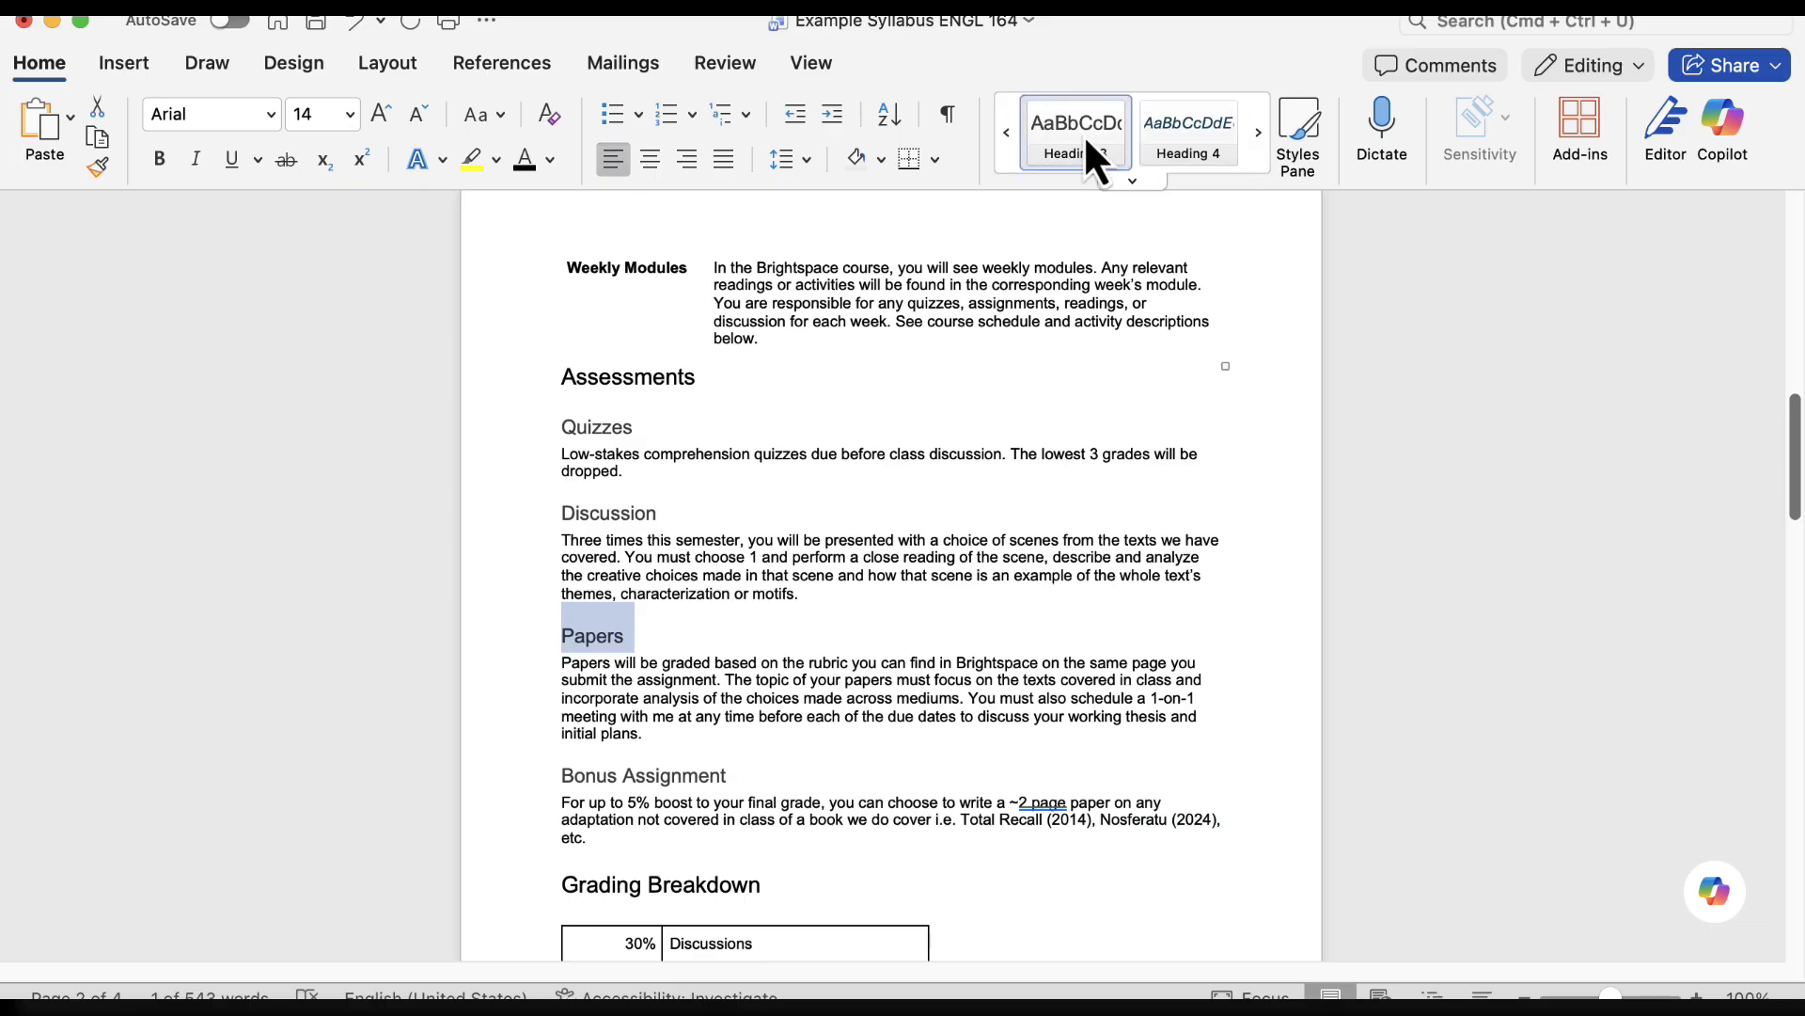
left_click_drag(737, 775, 564, 772)
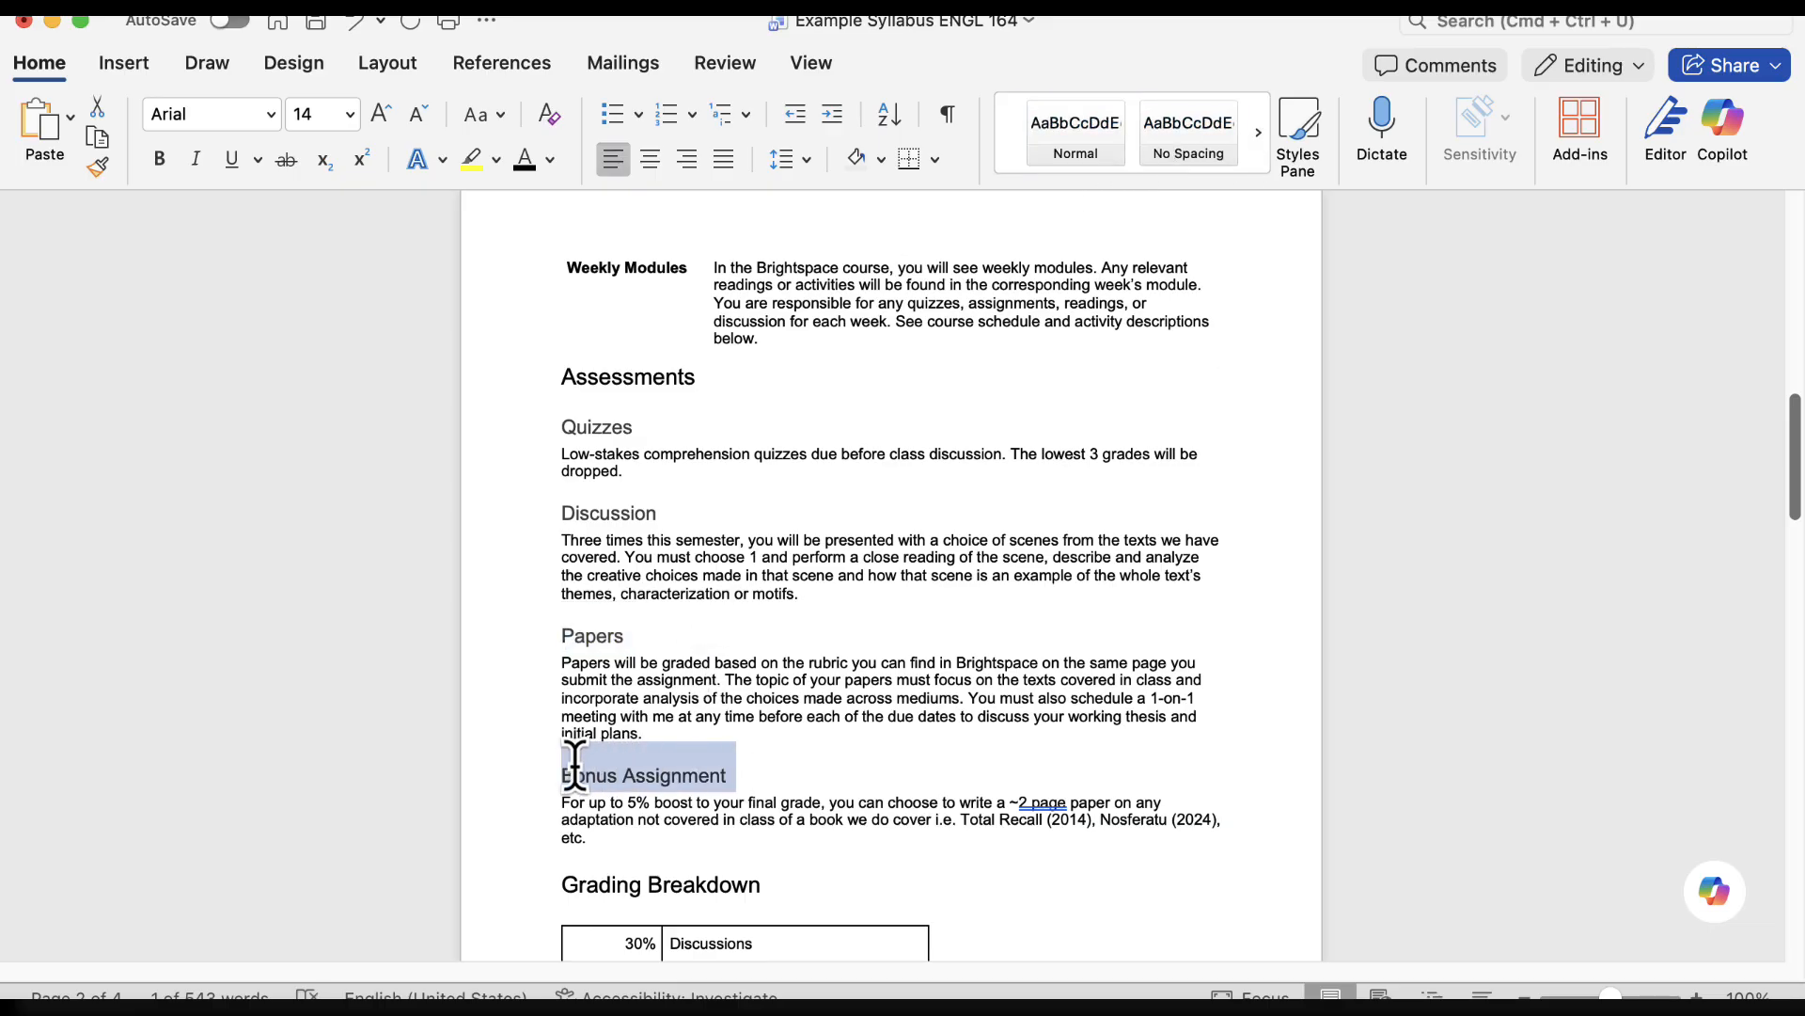
left_click(1256, 141)
left_click(1257, 141)
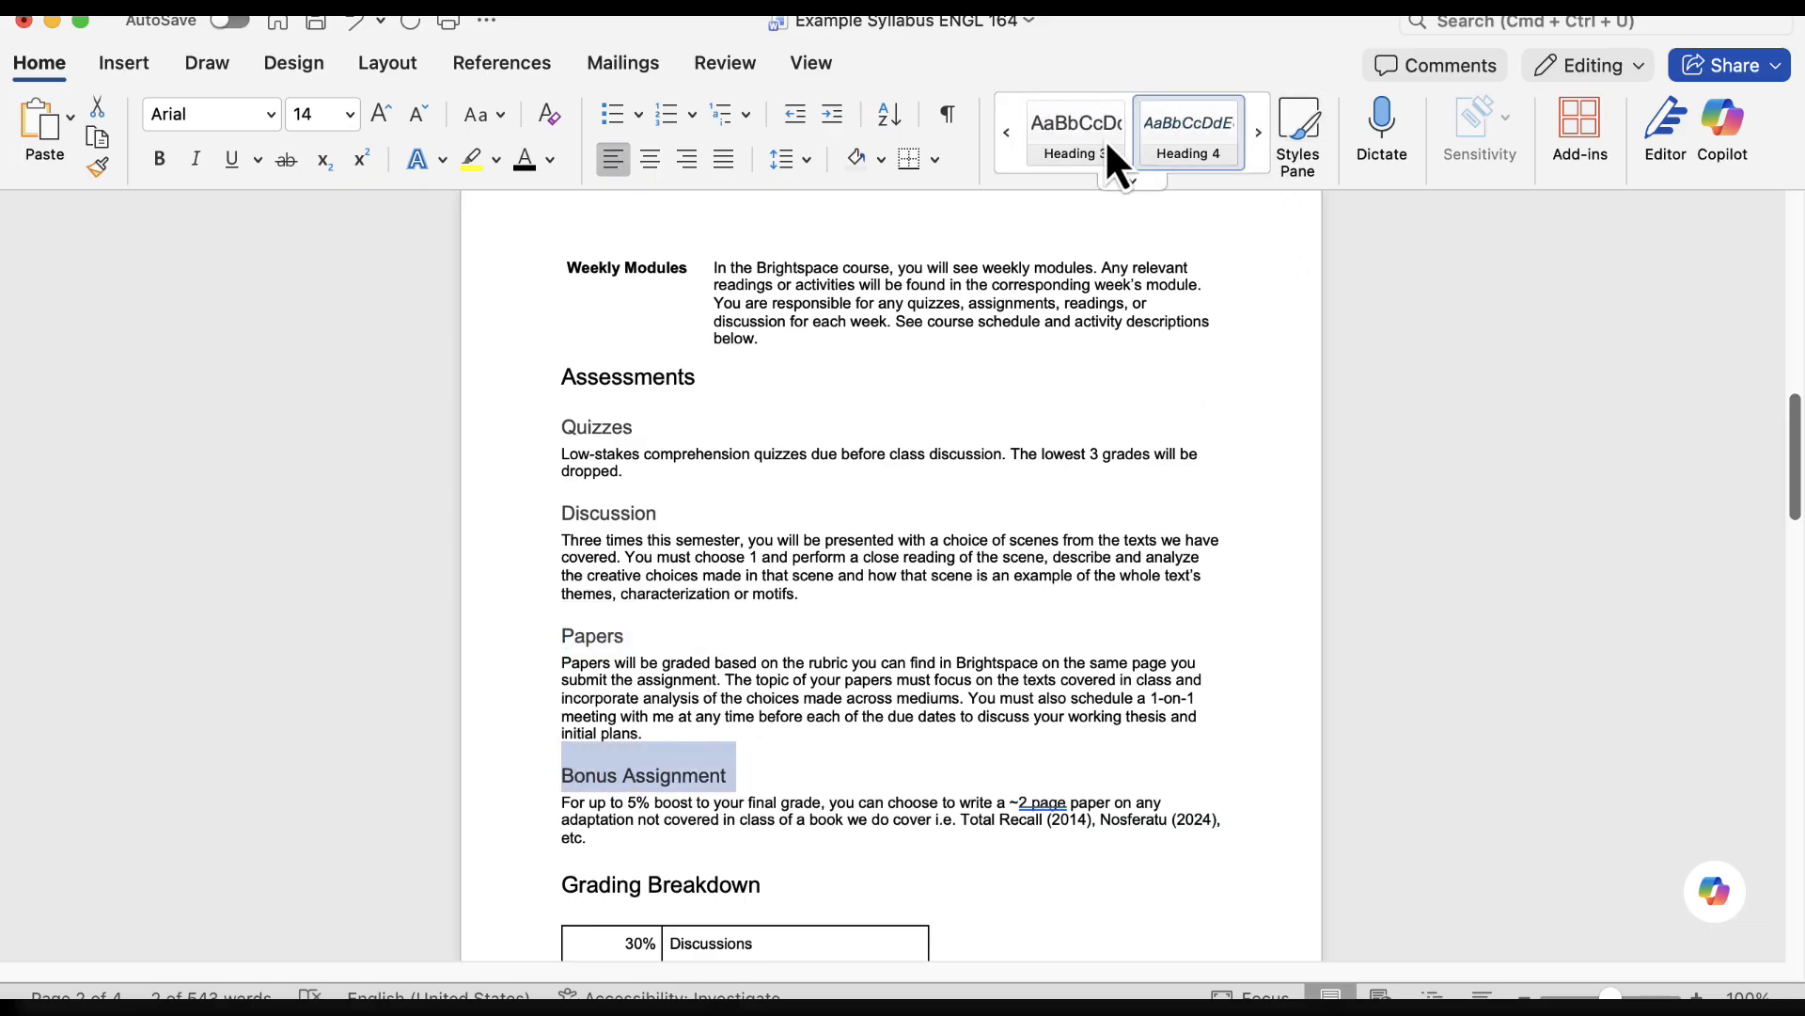
left_click(1069, 135)
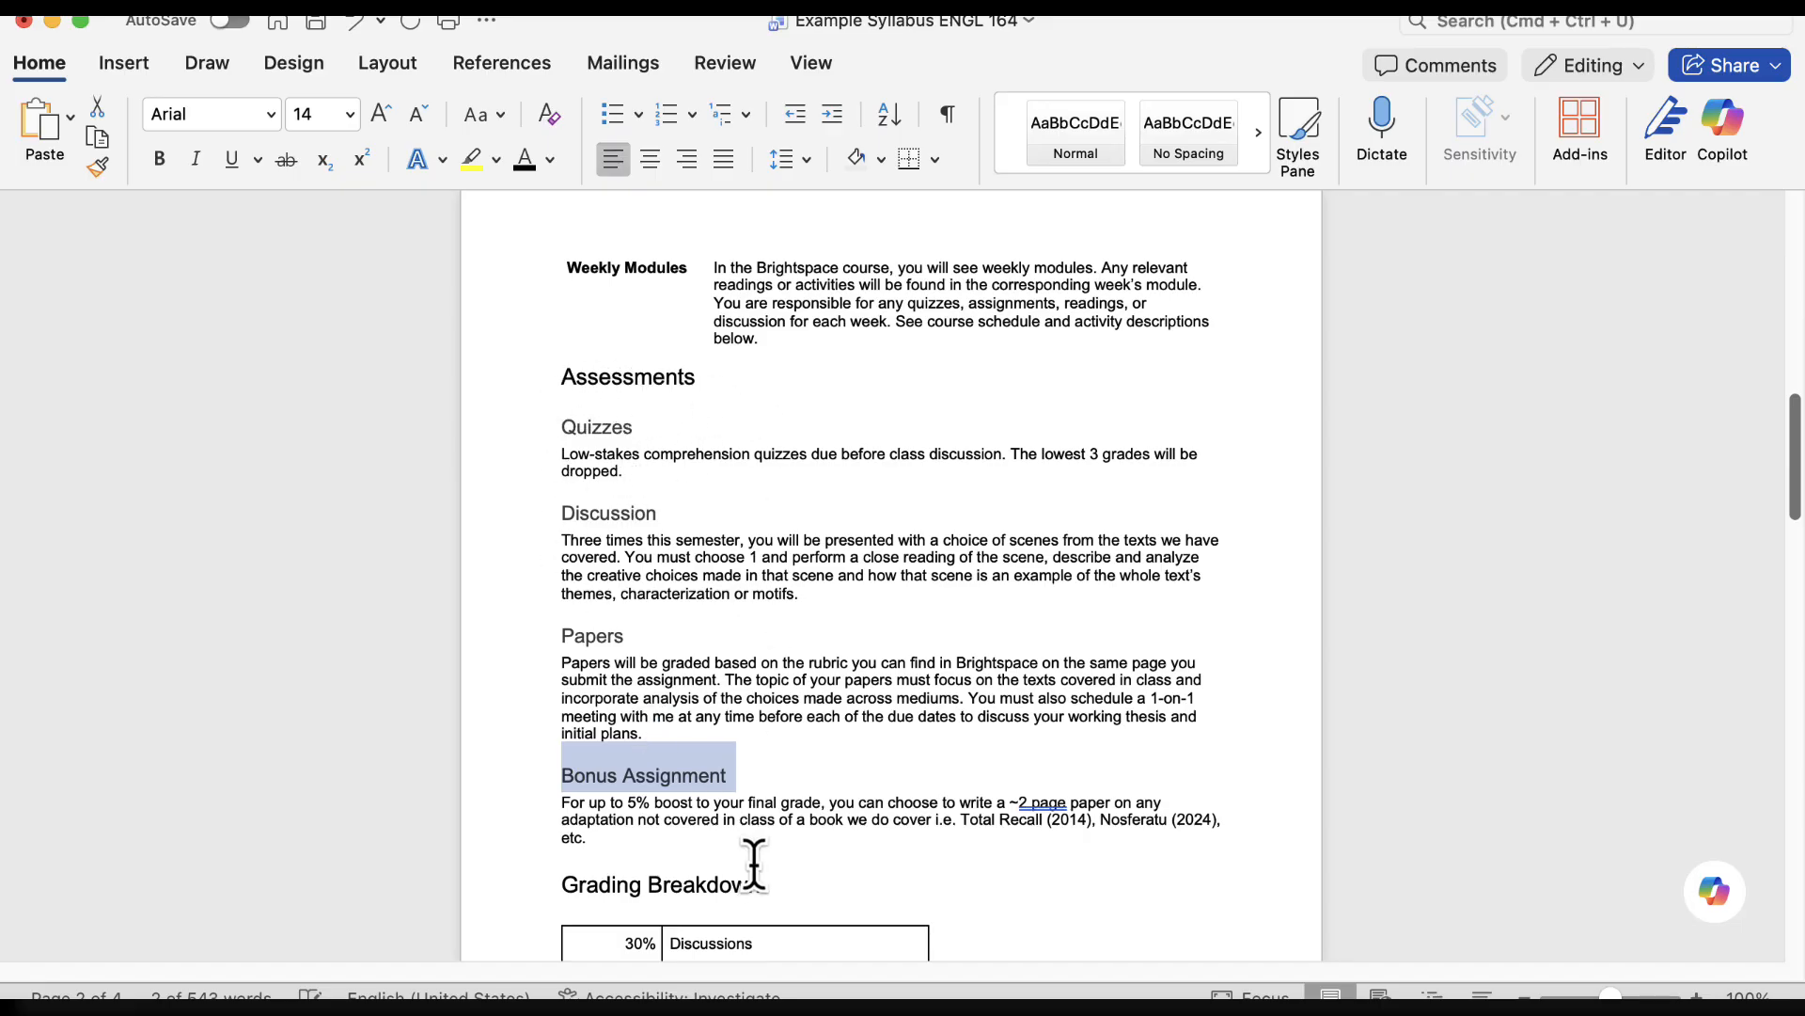
Apply the Heading 2 style to the "Grading Breakdown" section heading
scroll(663, 817, "down", 1)
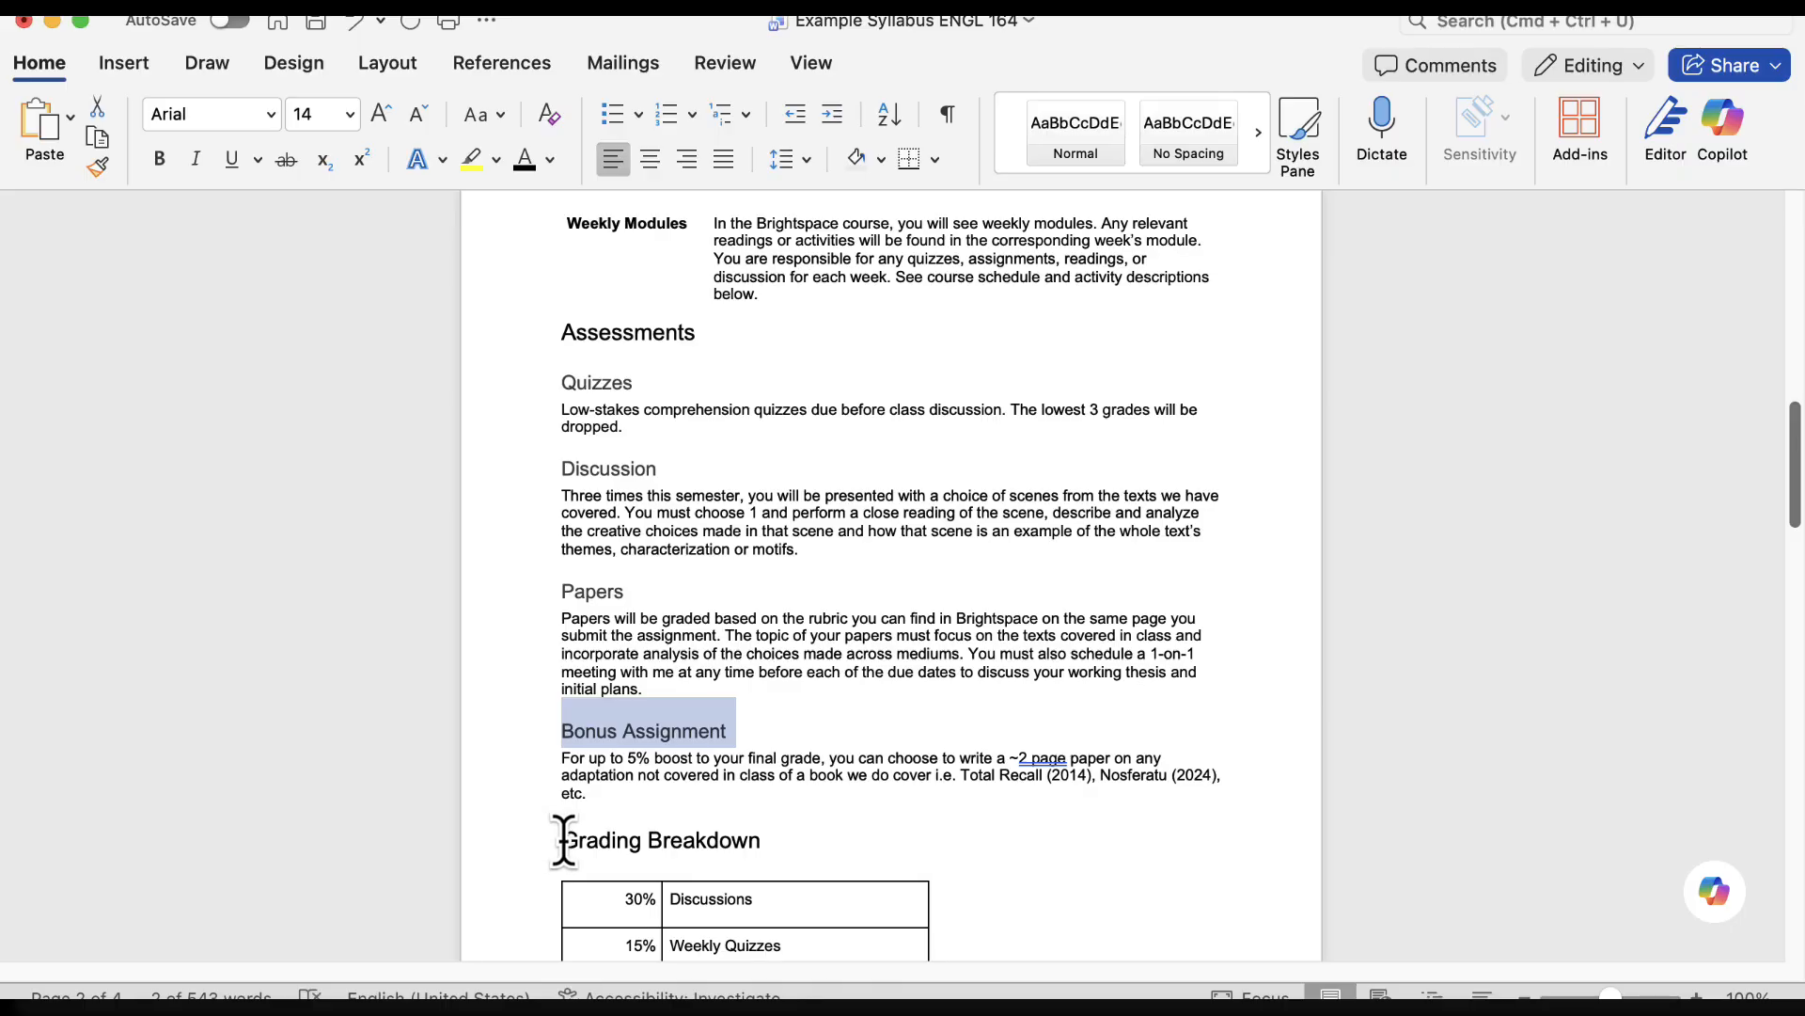
left_click_drag(564, 840, 785, 839)
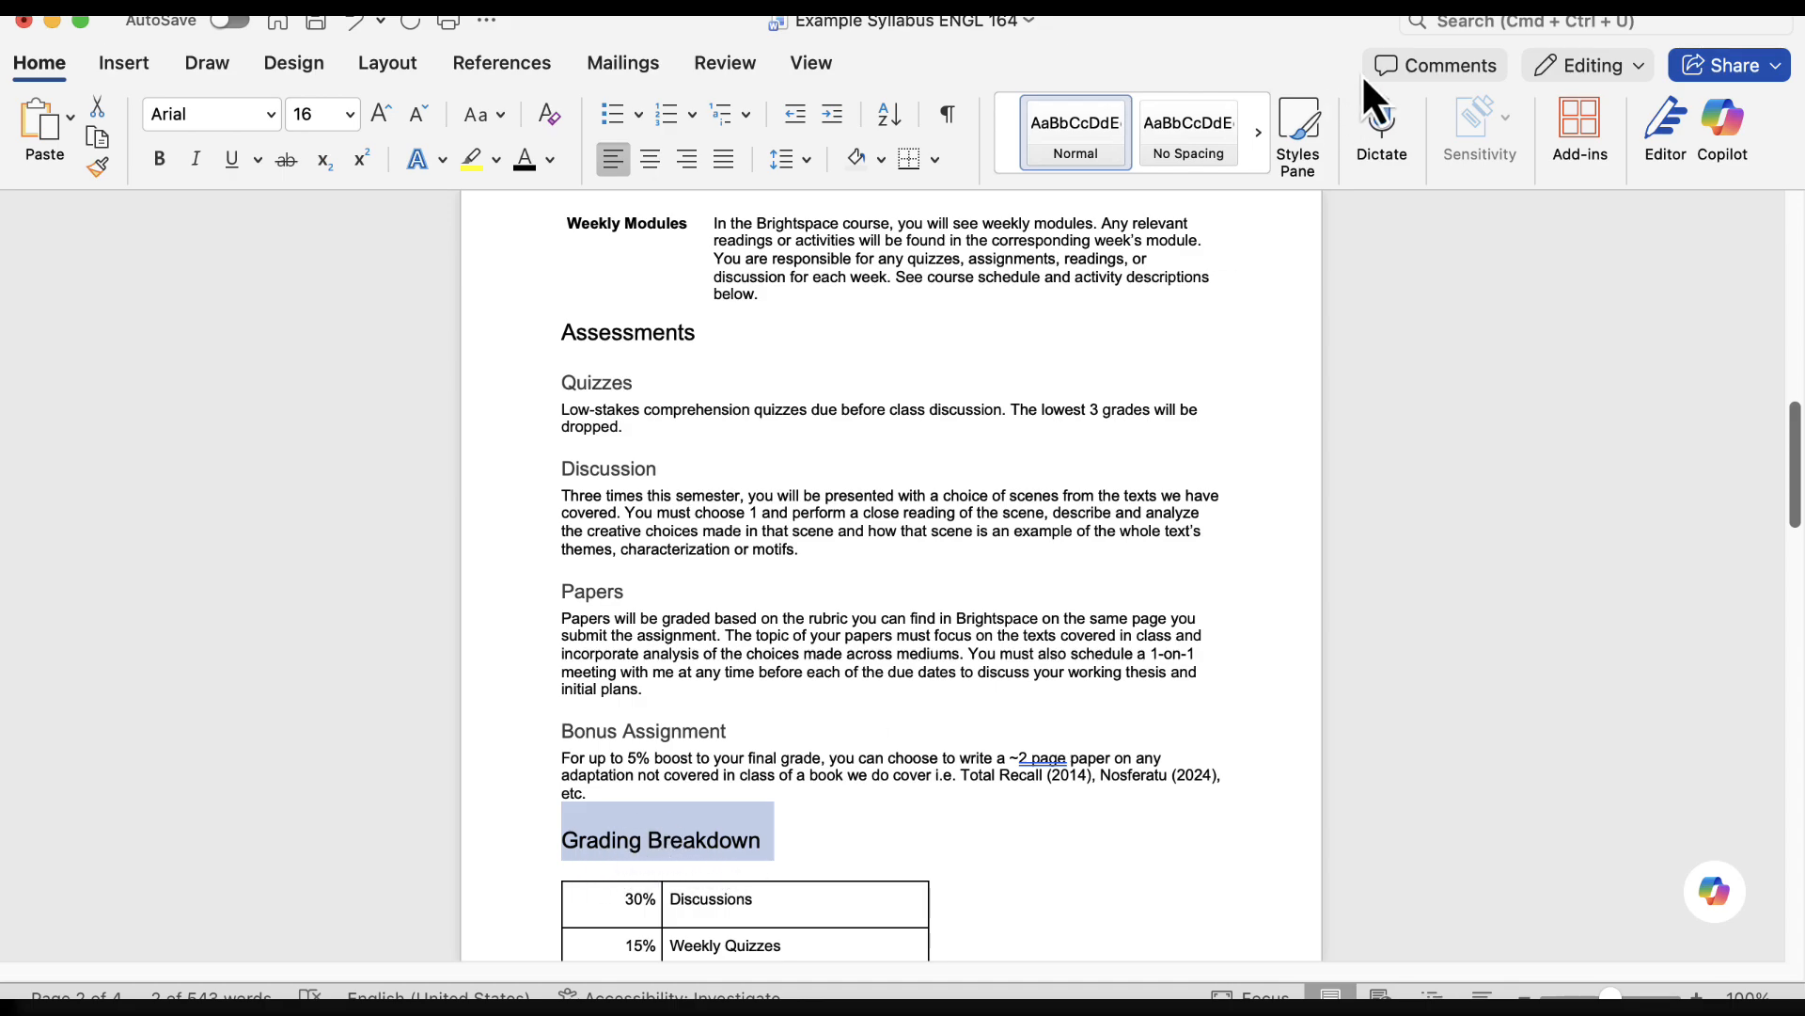
left_click(1258, 144)
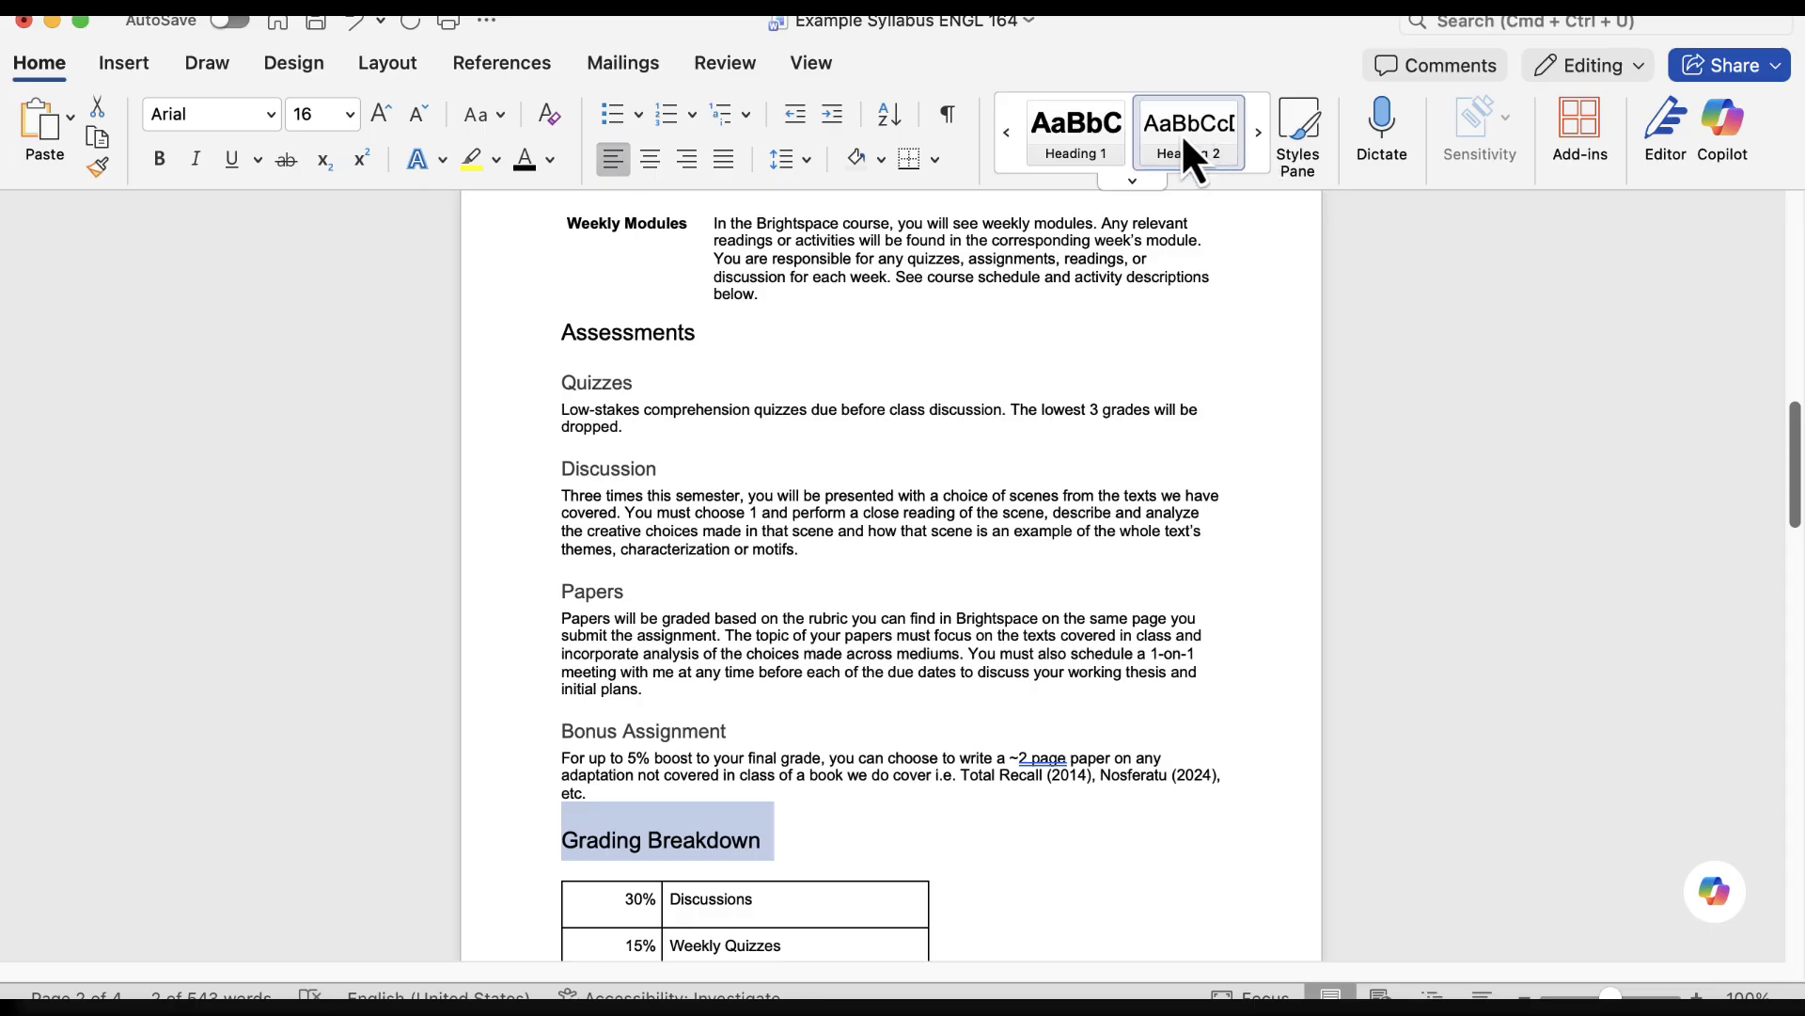
left_click(1194, 137)
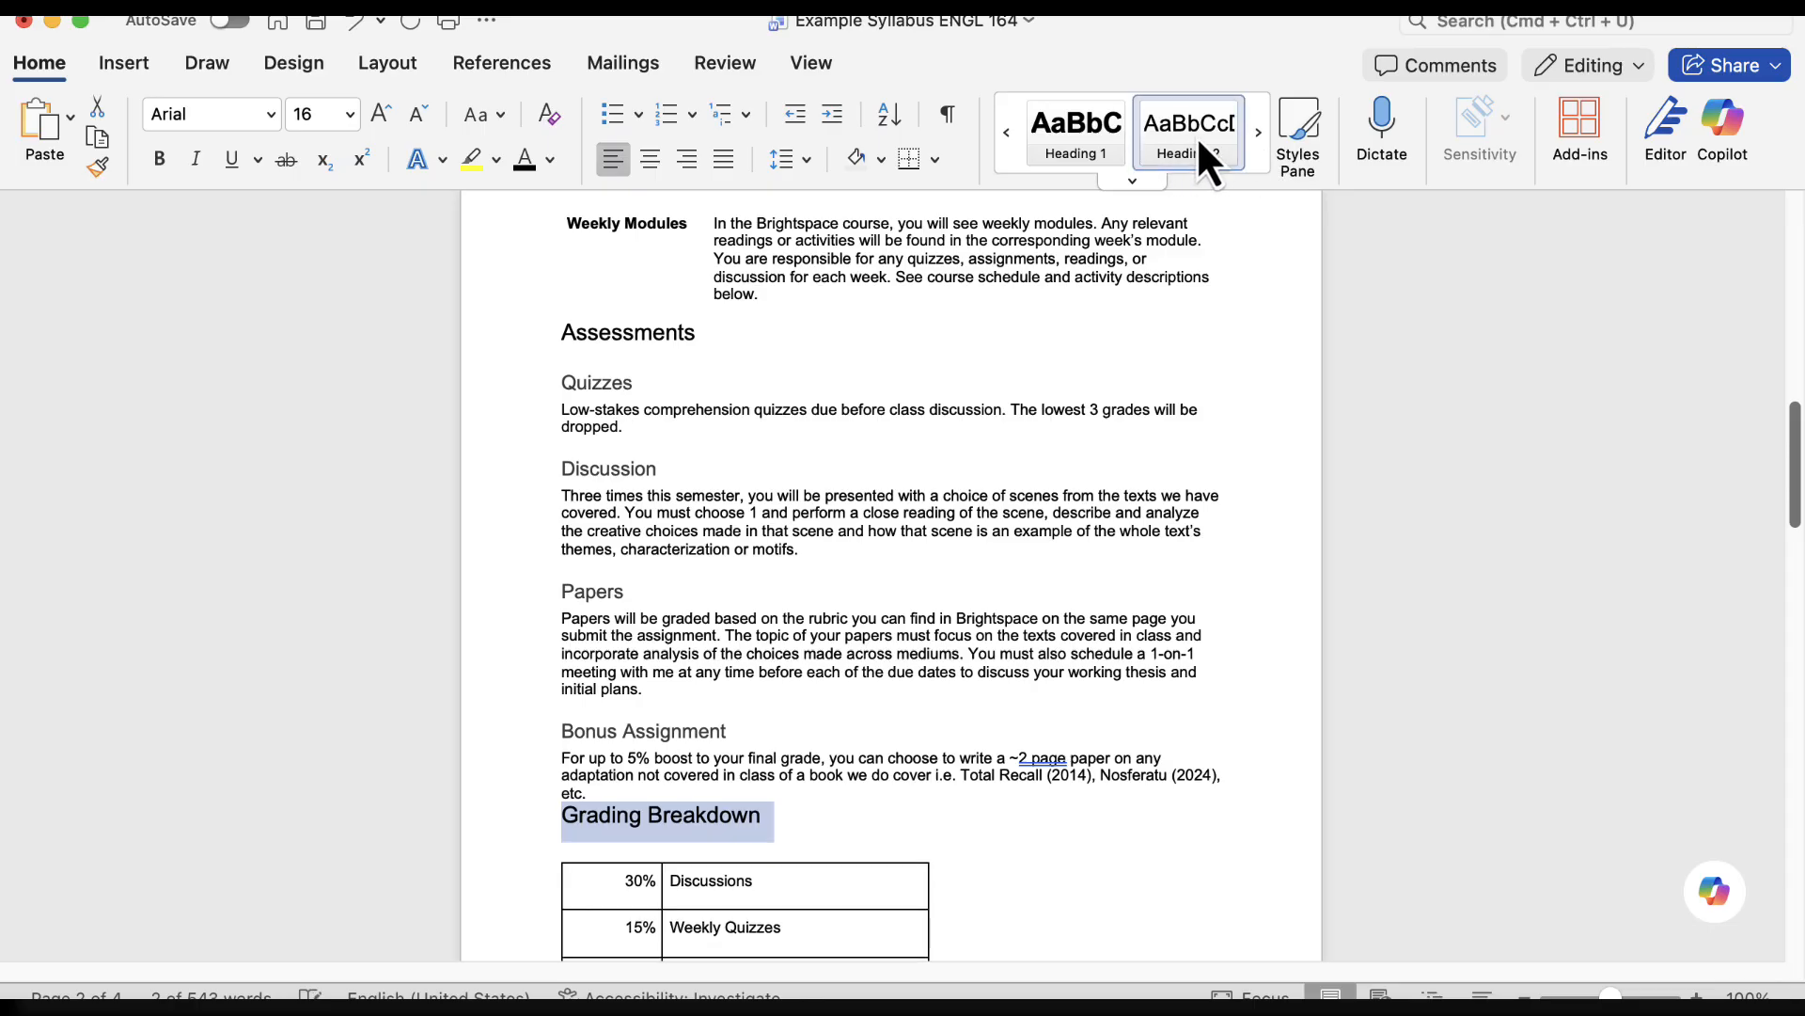
Apply the Heading 2 style to the "Course Calendar" heading above the weekly schedule table
scroll(1034, 325, "down", 5)
scroll(934, 482, "down", 5)
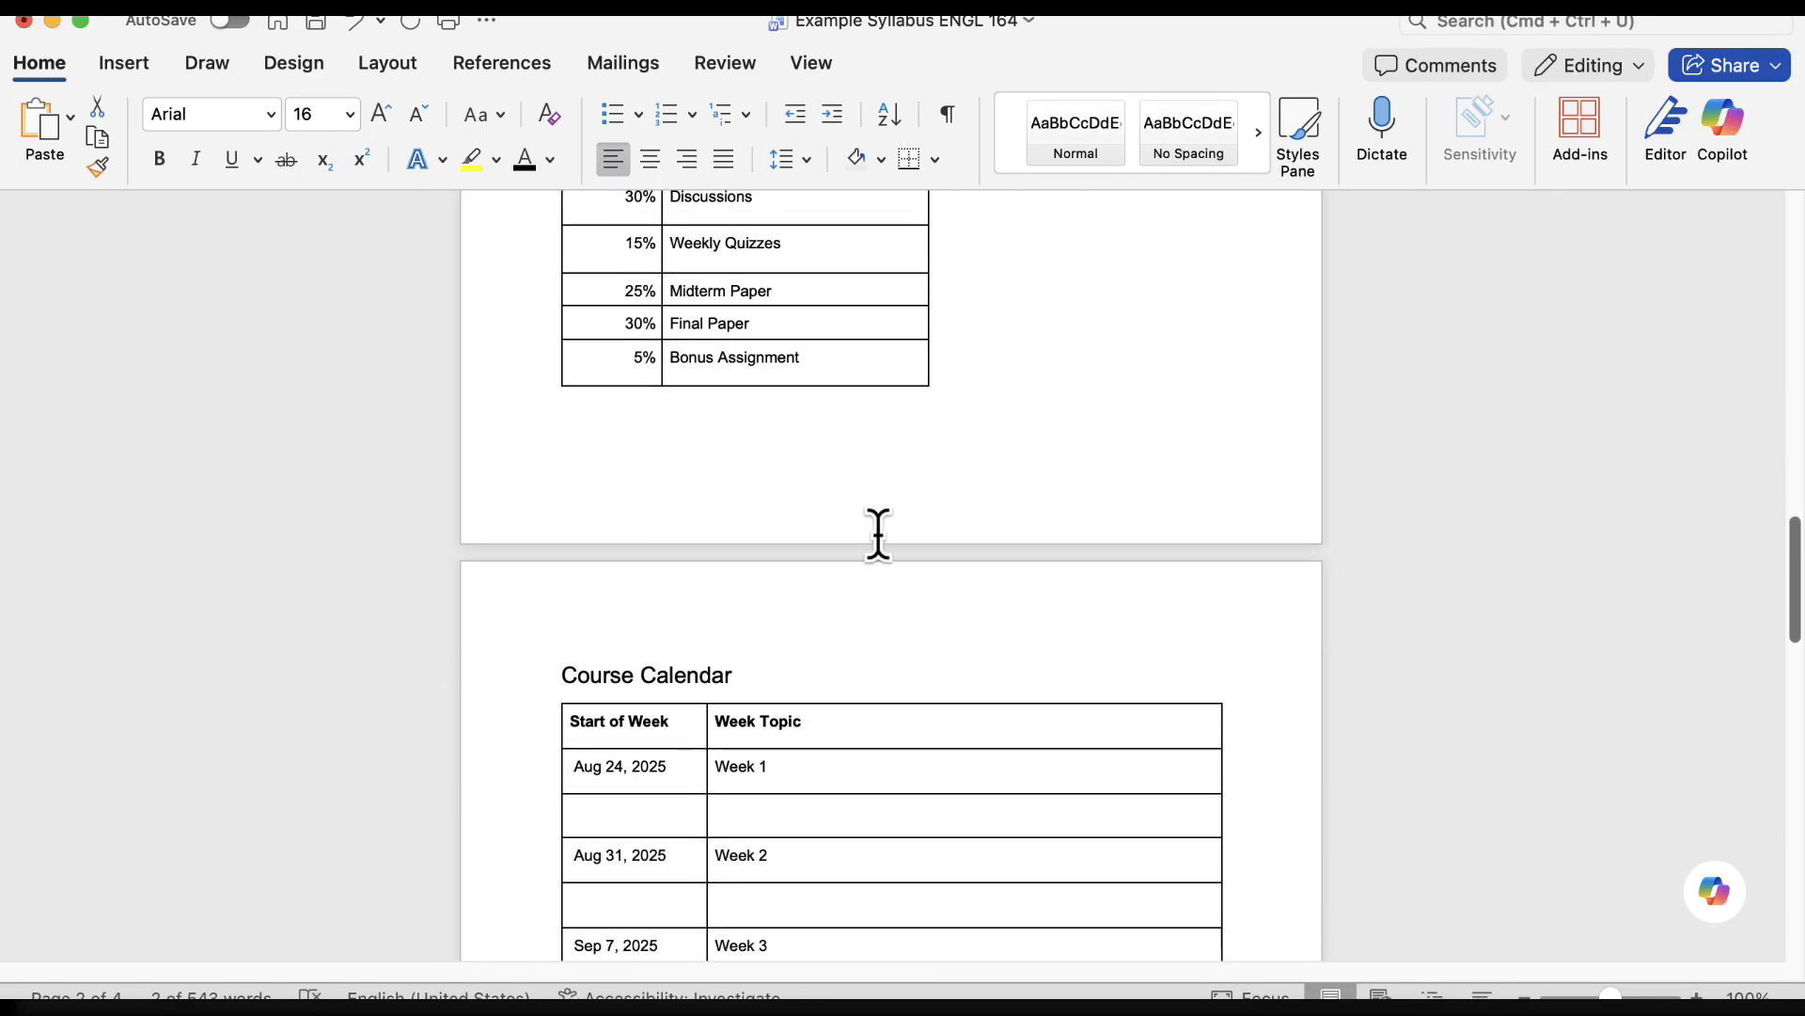
scroll(874, 528, "up", 1)
triple_click(606, 695)
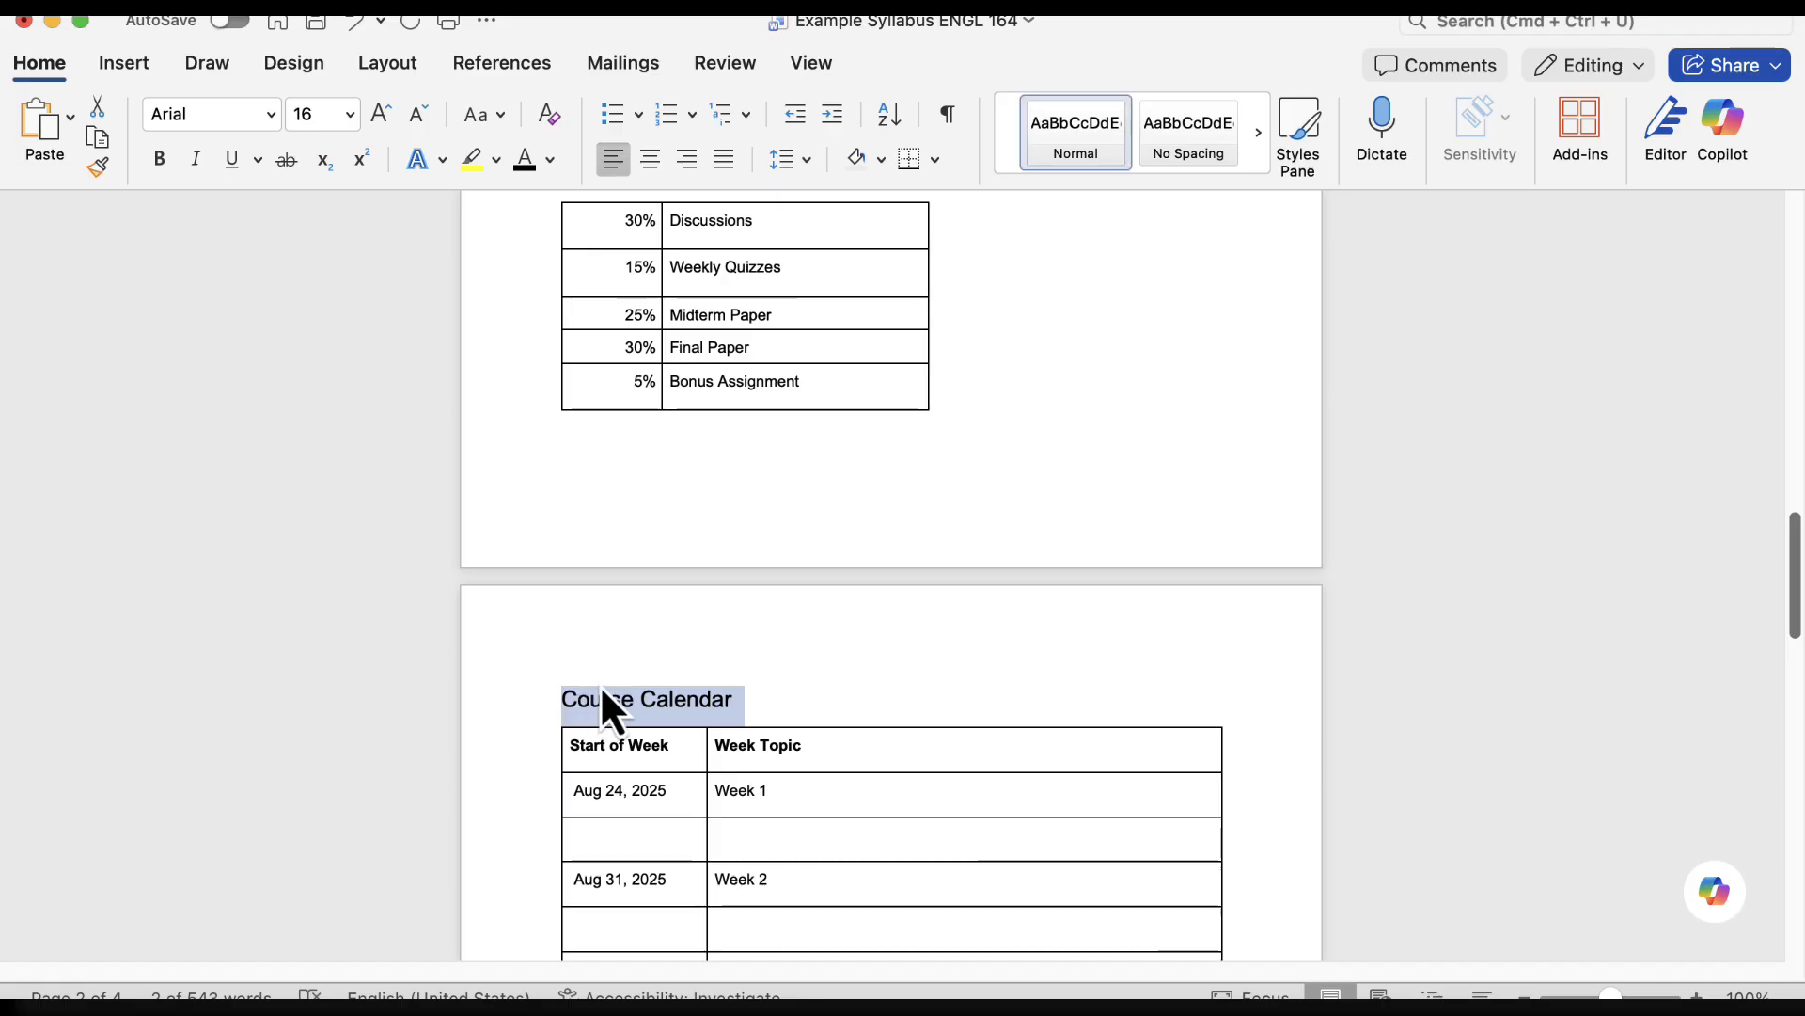
left_click(1258, 138)
left_click(1258, 137)
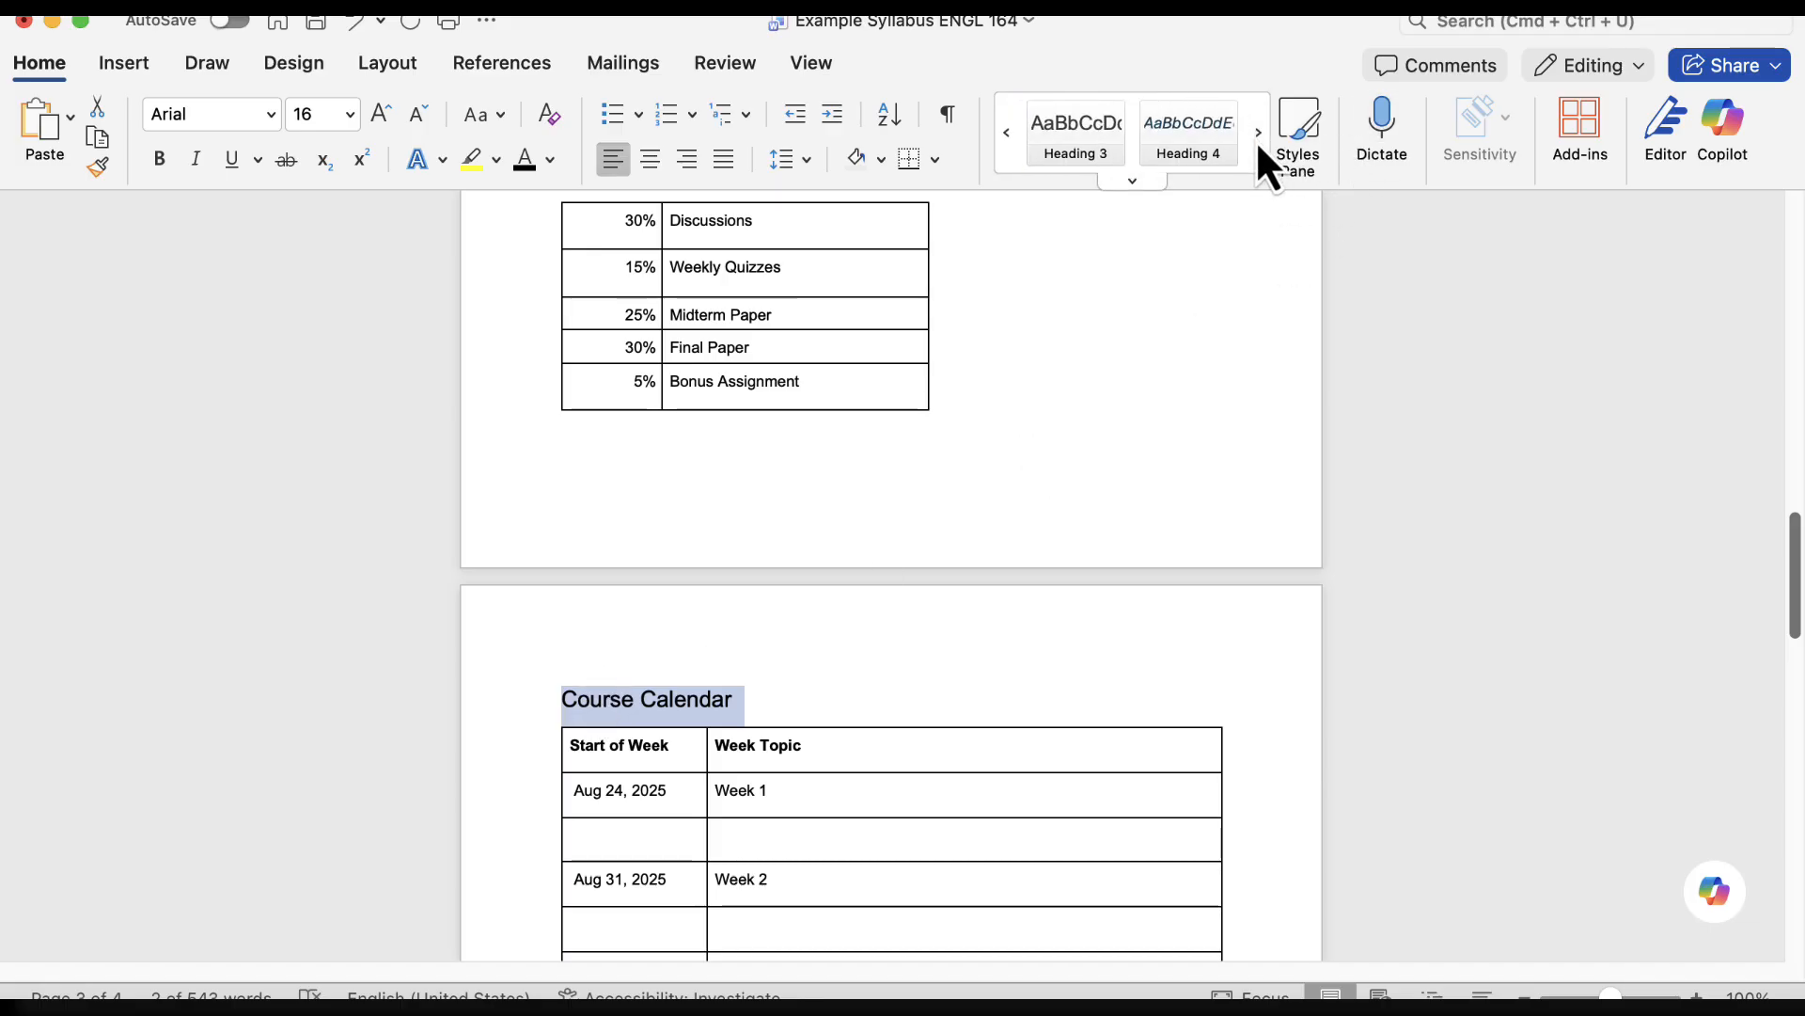
left_click(1008, 133)
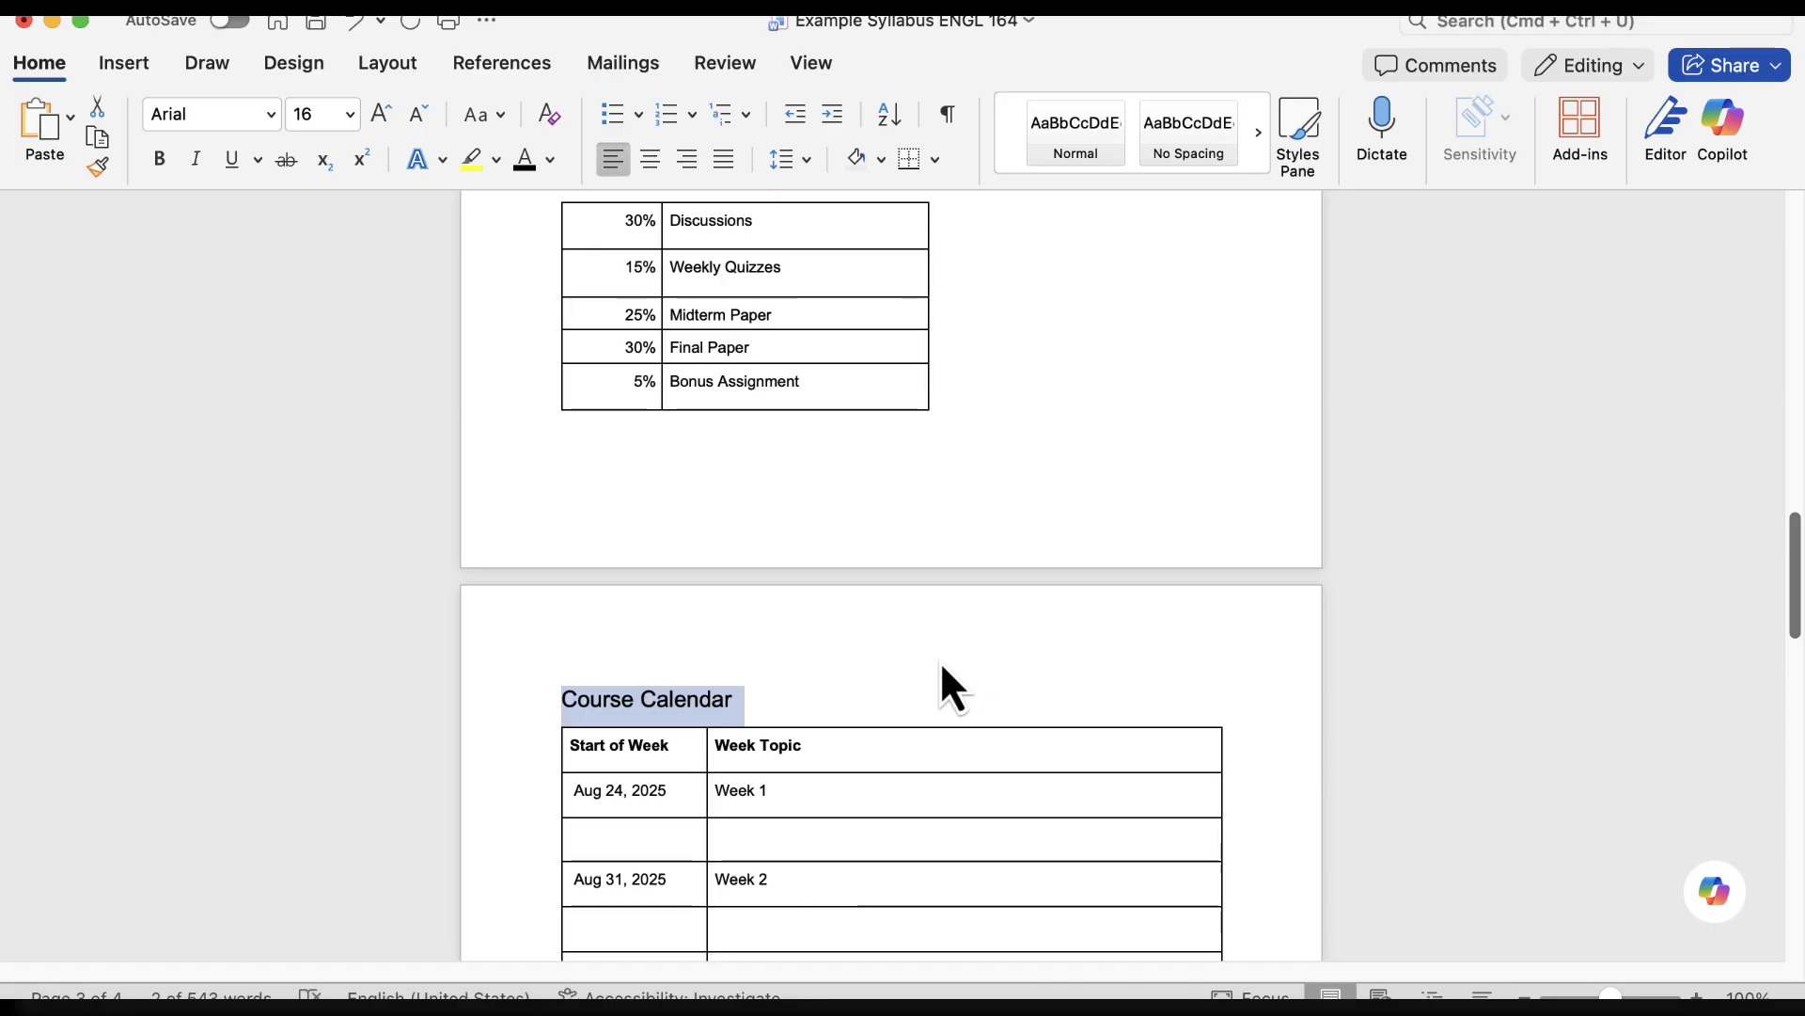
scroll(959, 688, "up", 15)
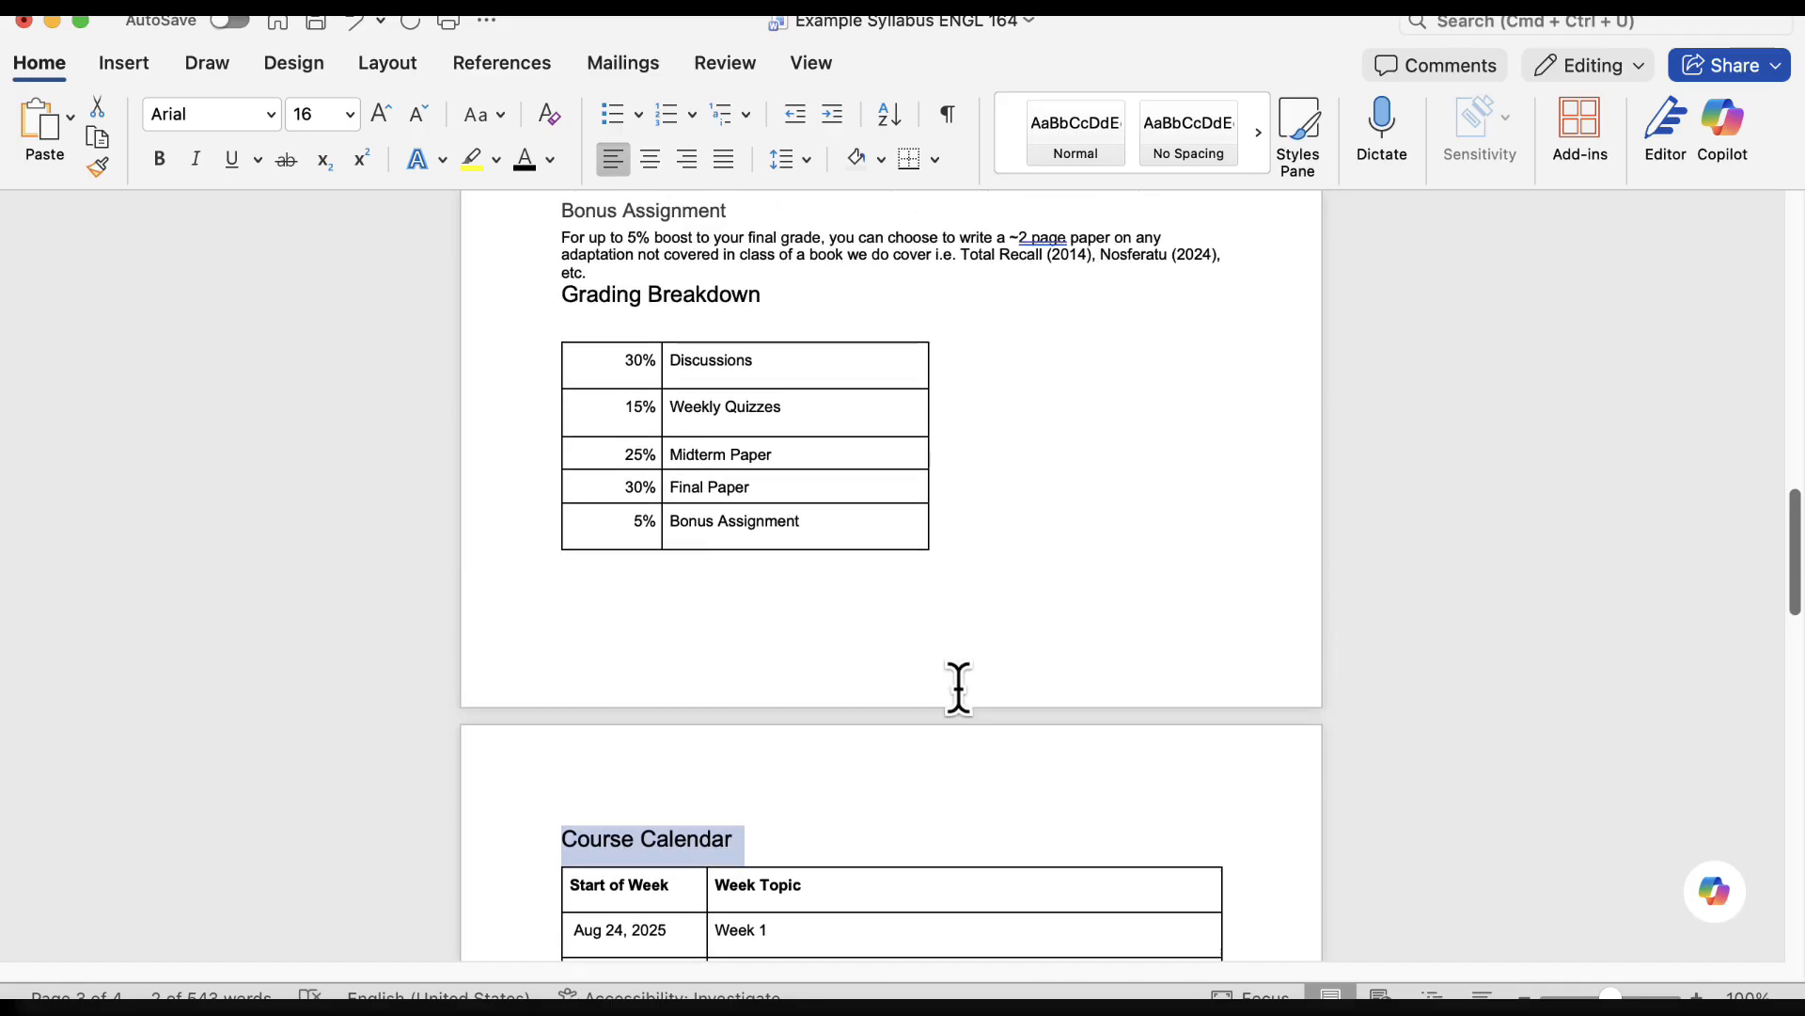
scroll(1045, 692, "up", 8)
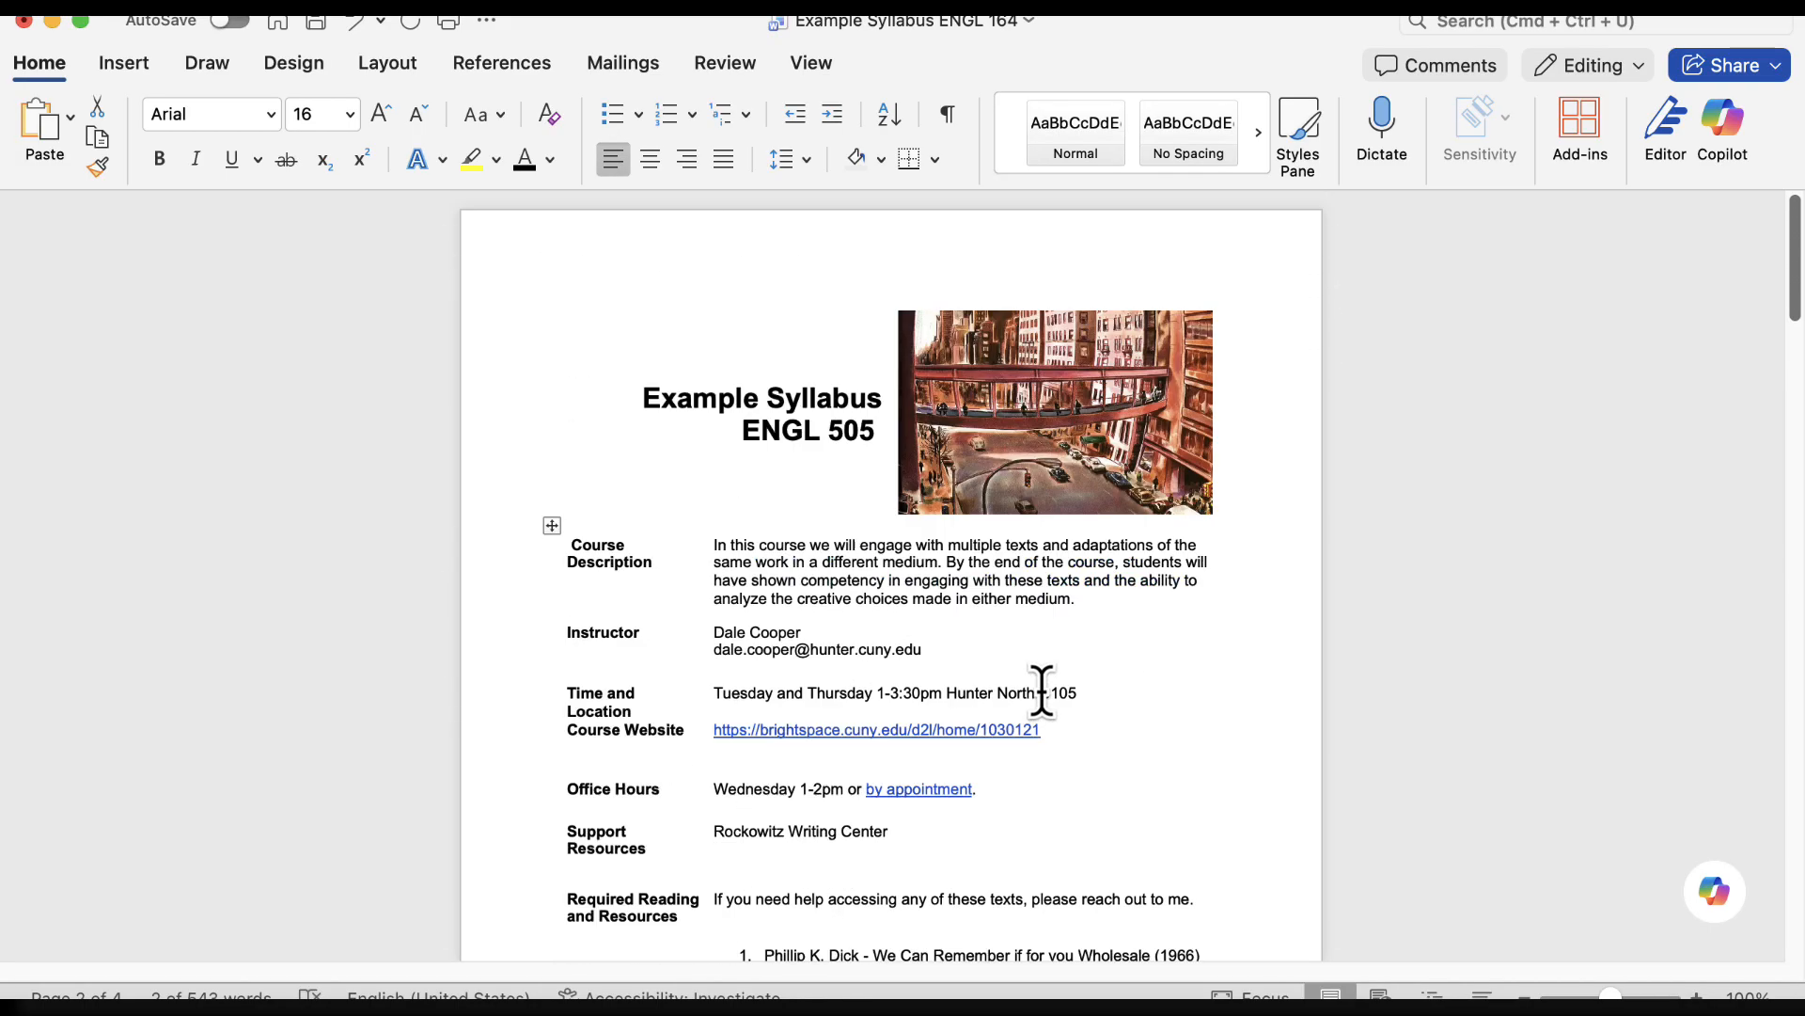